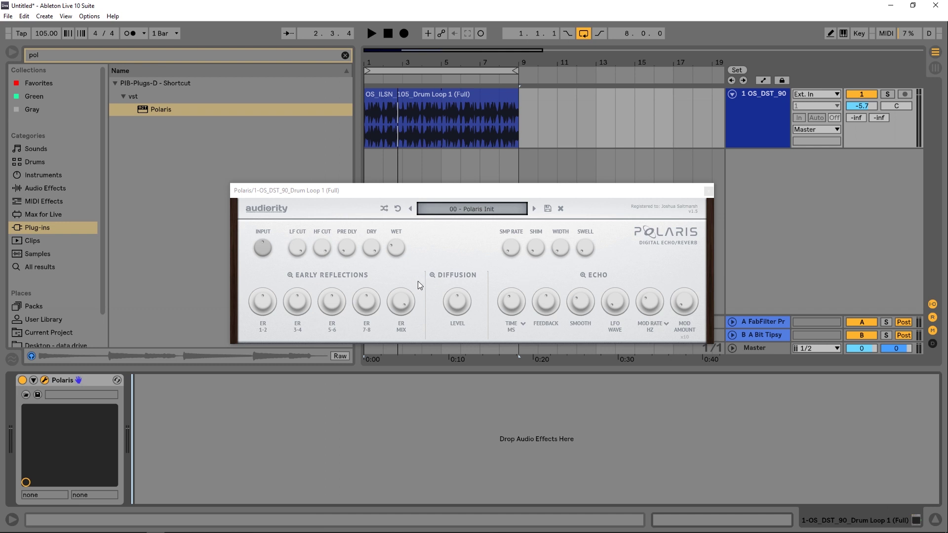
View the Early Reflections, Diffusion and Echo detail pages of Polaris in turn
left_click(290, 275)
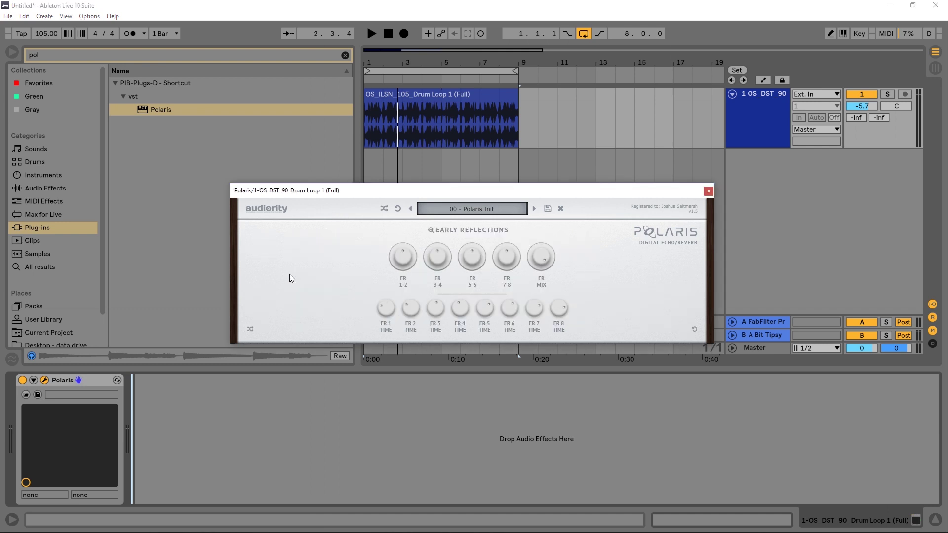
left_click(431, 230)
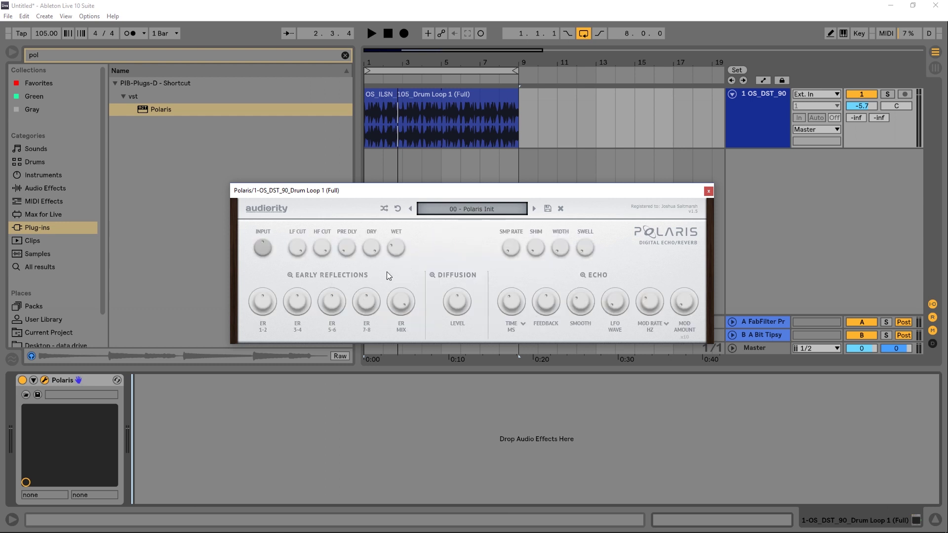
left_click(433, 276)
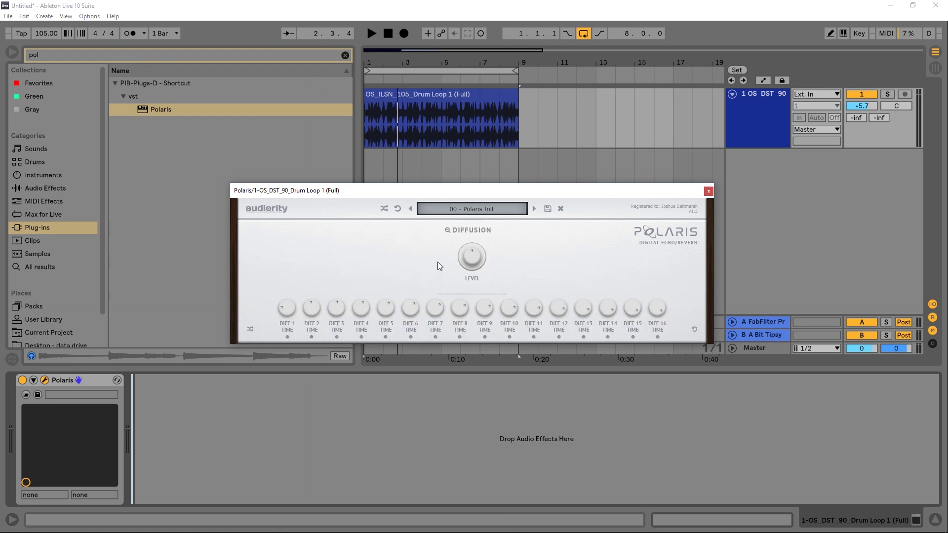
left_click(447, 231)
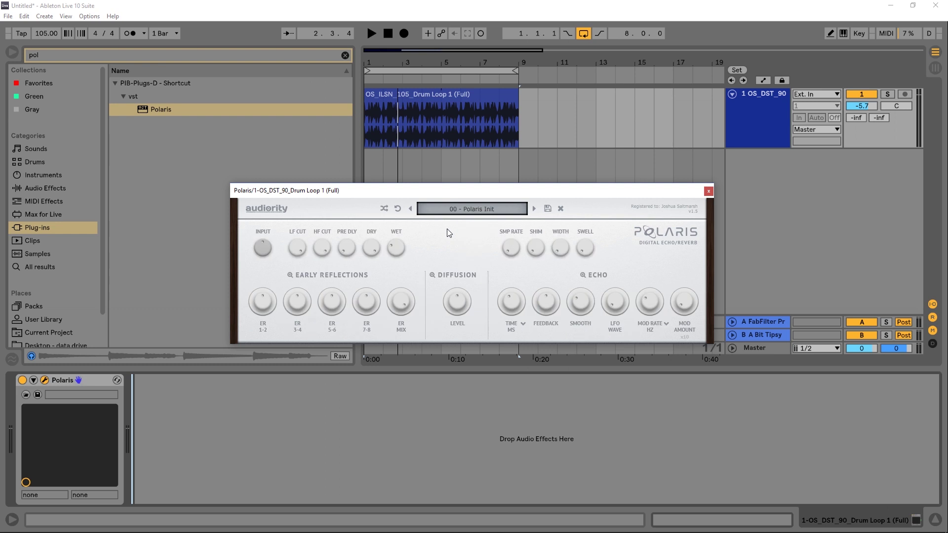
left_click(583, 275)
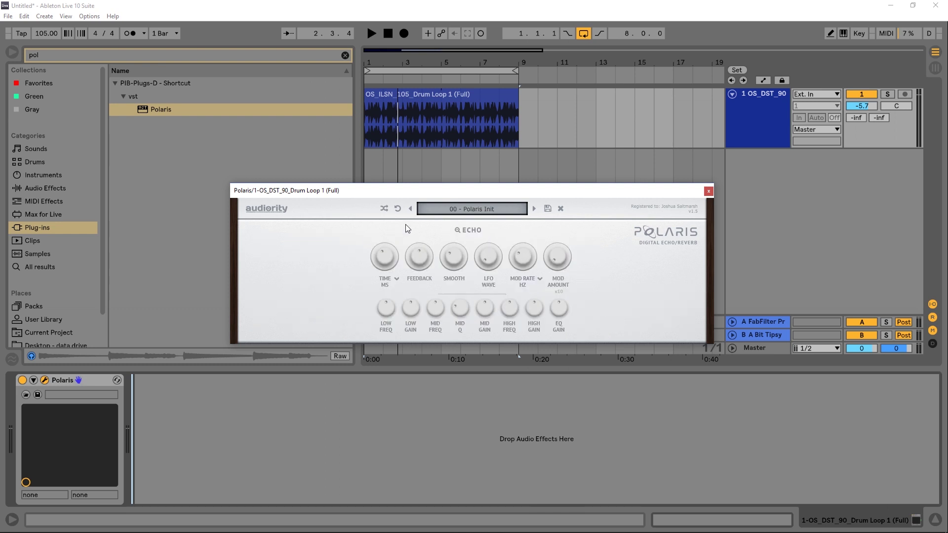
left_click(448, 228)
Play the drum loop with Polaris bypassed, then switch it back on and replay
left_click(283, 398)
key("space")
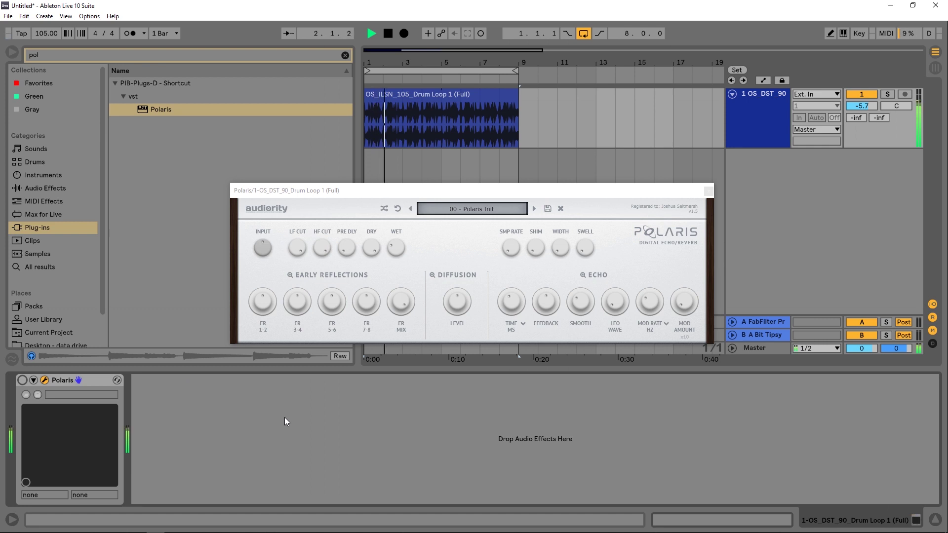
key("space")
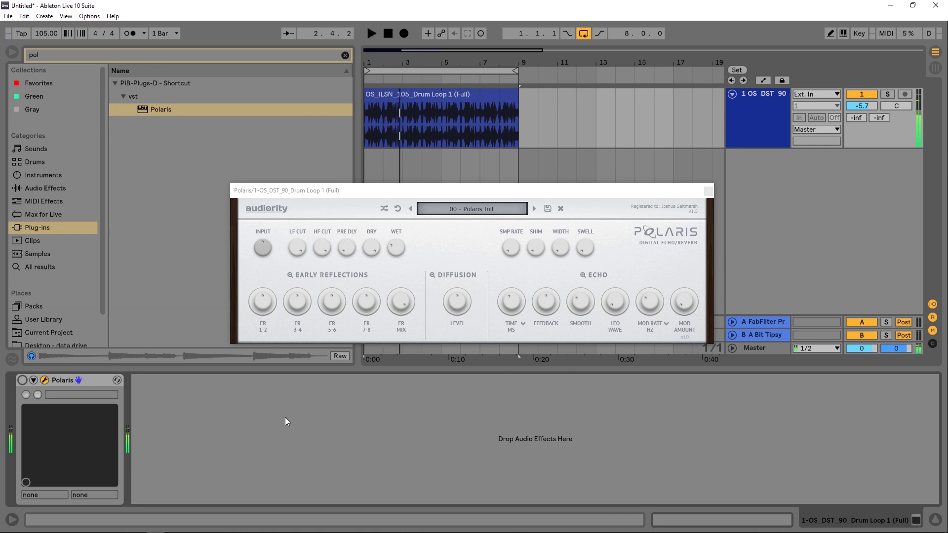
left_click(21, 380)
key("space")
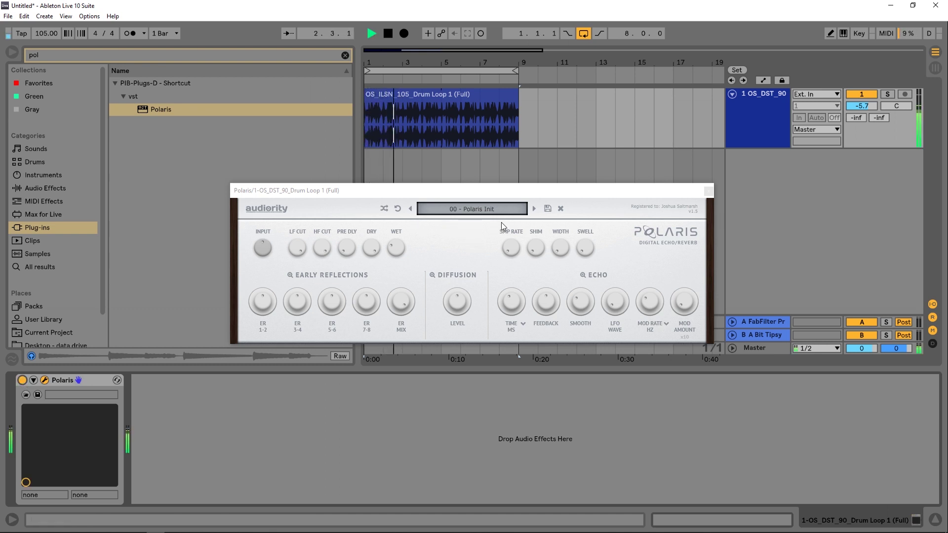
Step through presets from Airy Strum to Dotted Floyd
left_click(534, 209)
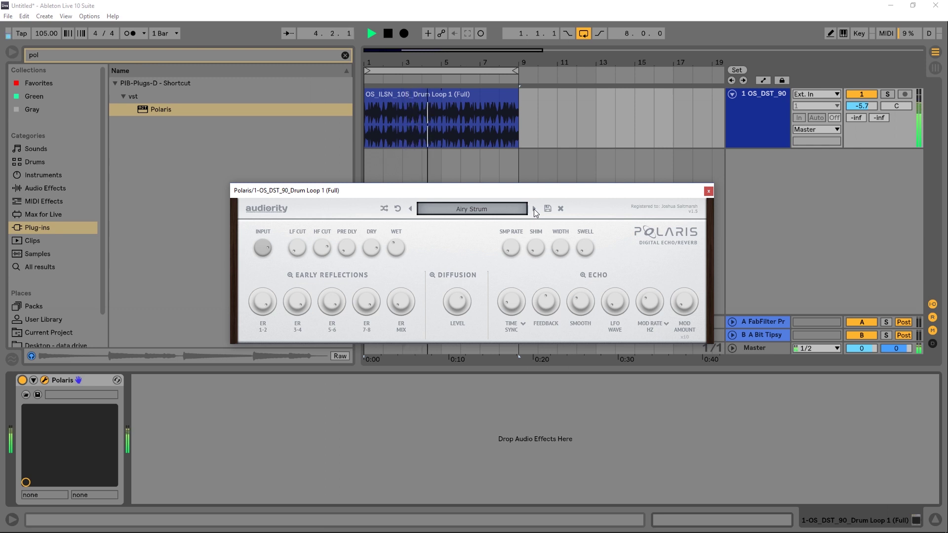
left_click(535, 209)
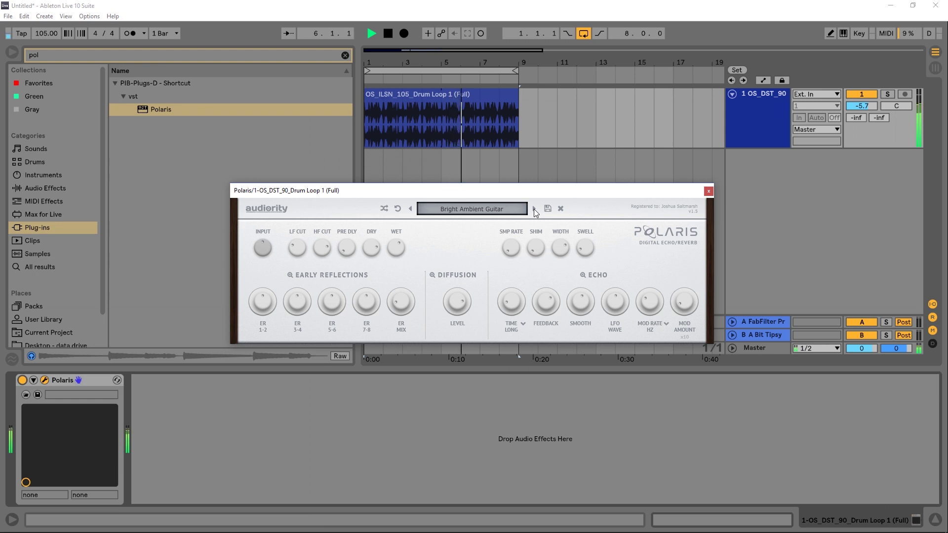
left_click(534, 209)
left_click(534, 209)
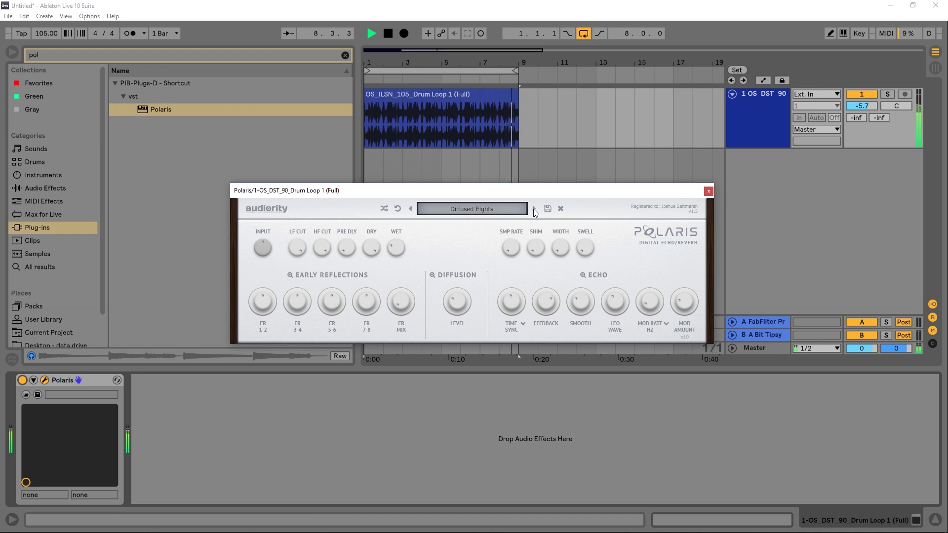
left_click(534, 209)
Load Bright Orchestral Hall from the HALL bank and step on to Modulated Orchestra
left_click(484, 209)
mouse_move(487, 219)
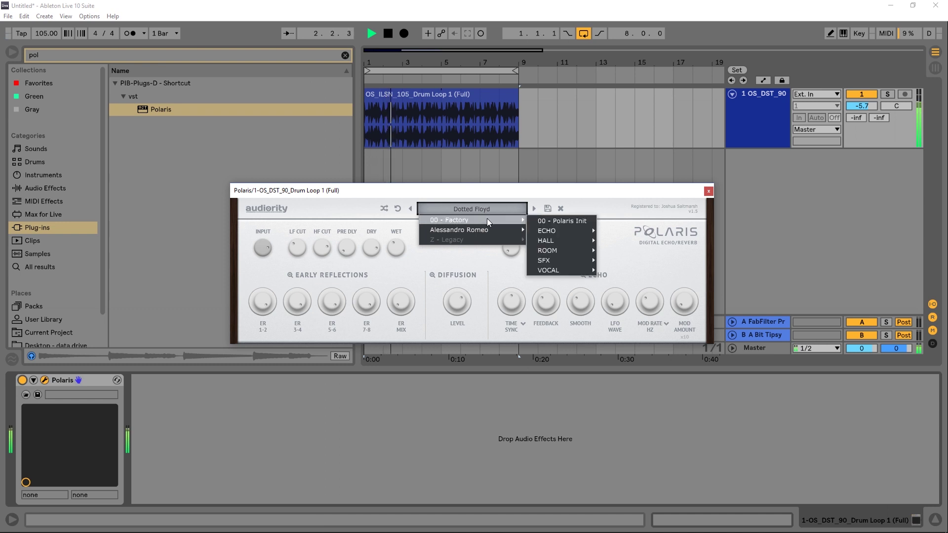
mouse_move(563, 240)
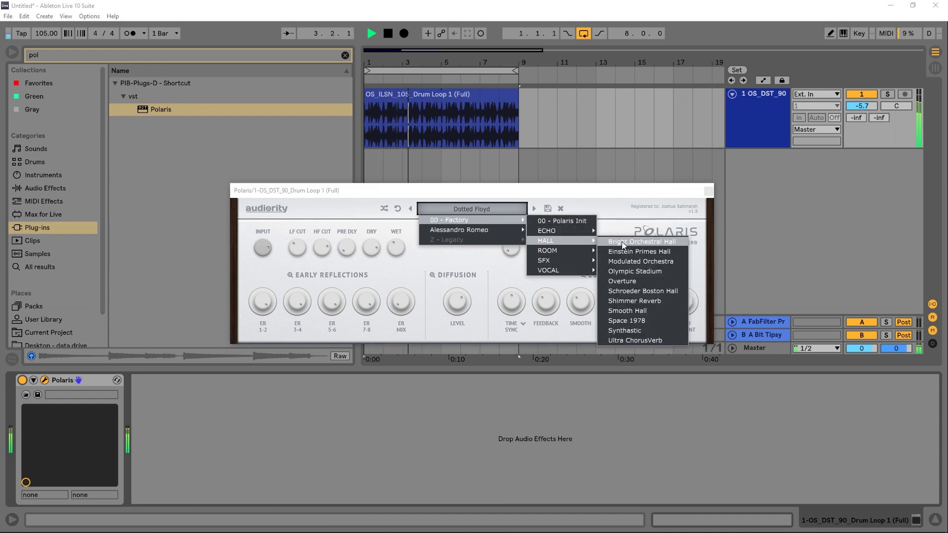
left_click(621, 241)
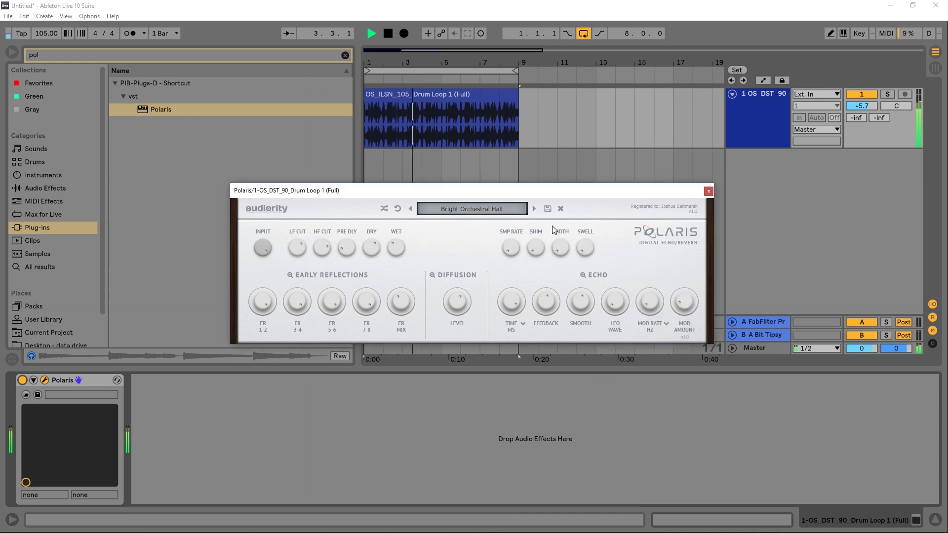
left_click(534, 208)
left_click(534, 209)
Load Chip Arpeggio from the VOCAL bank and step through Female Robot, Flat Wobble to Fluttery Tape
left_click(499, 209)
mouse_move(497, 220)
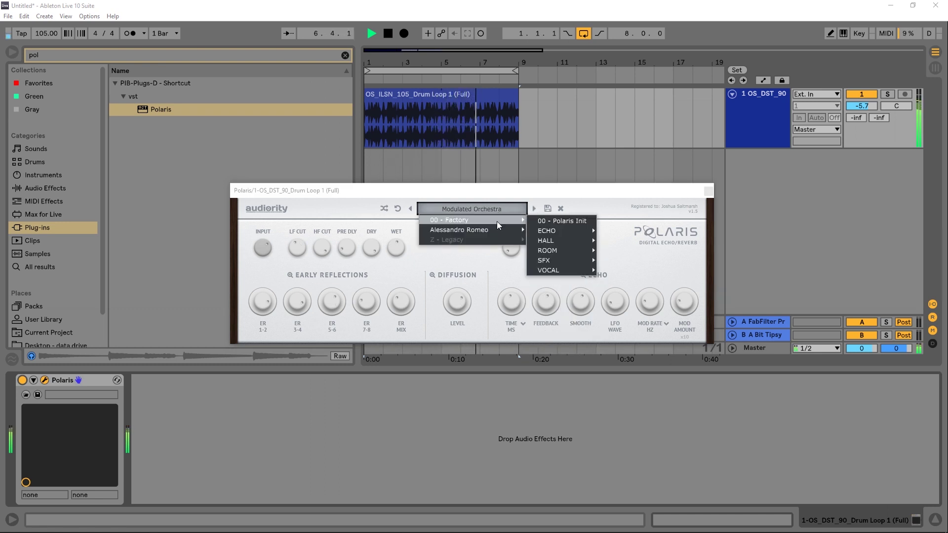
mouse_move(563, 270)
left_click(607, 263)
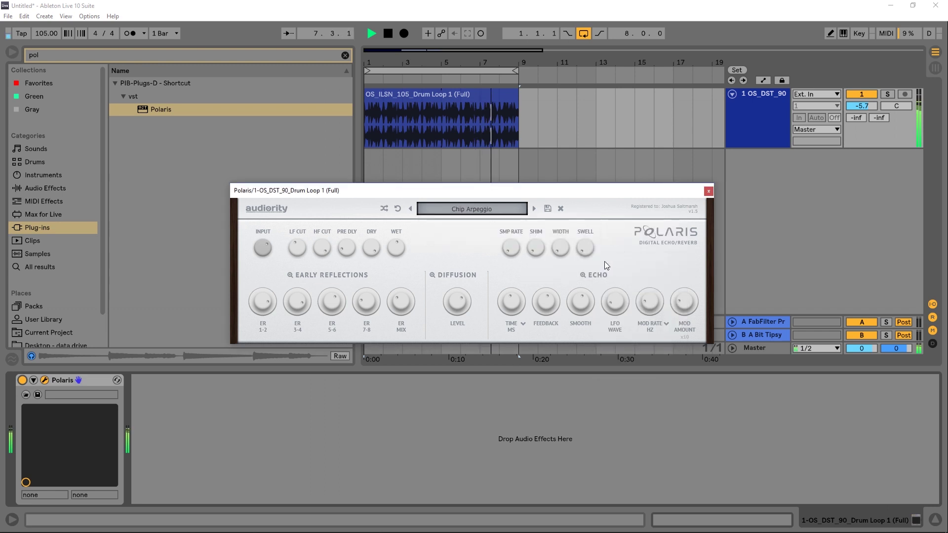
left_click(534, 208)
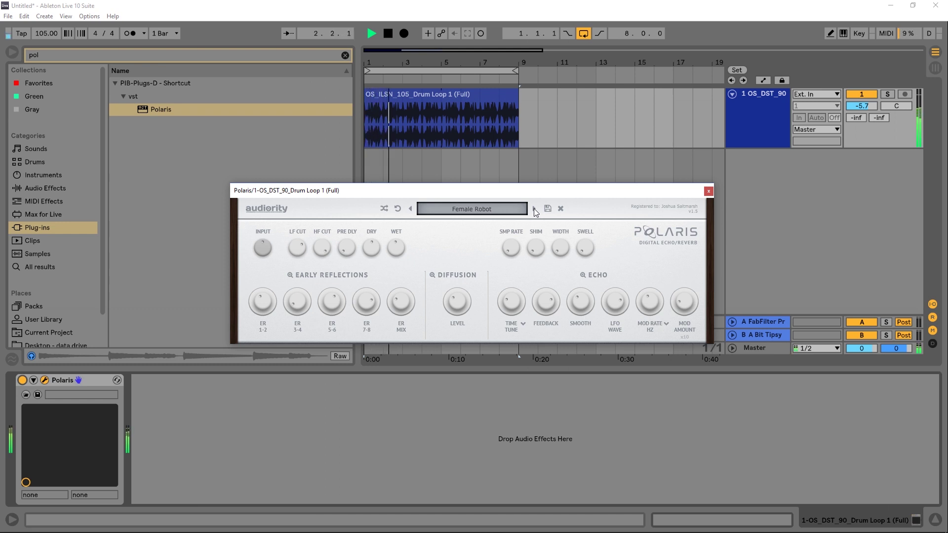
left_click(534, 209)
left_click(535, 209)
Load Comb Room and step through Drum Slapback, Fresh Reflections and Naked Studio to Nice Room
left_click(488, 210)
mouse_move(486, 217)
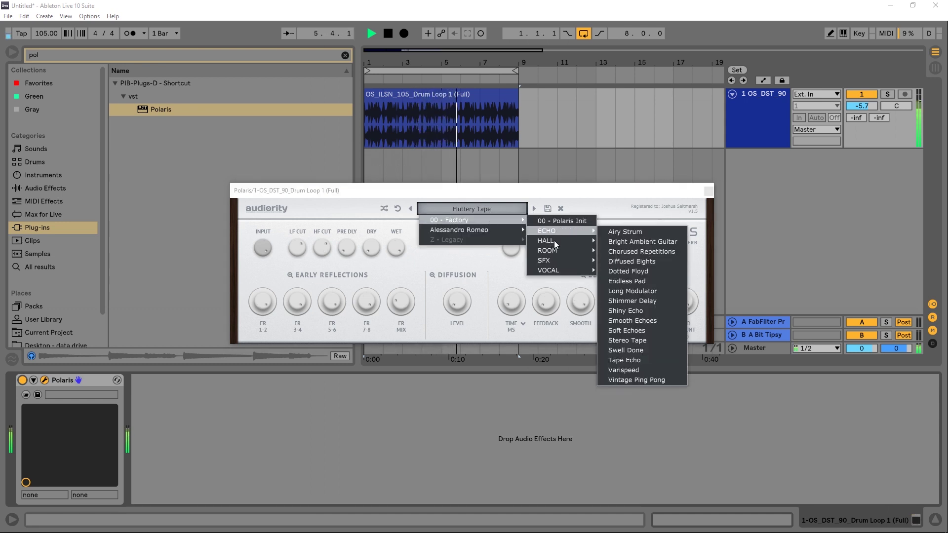
left_click(607, 252)
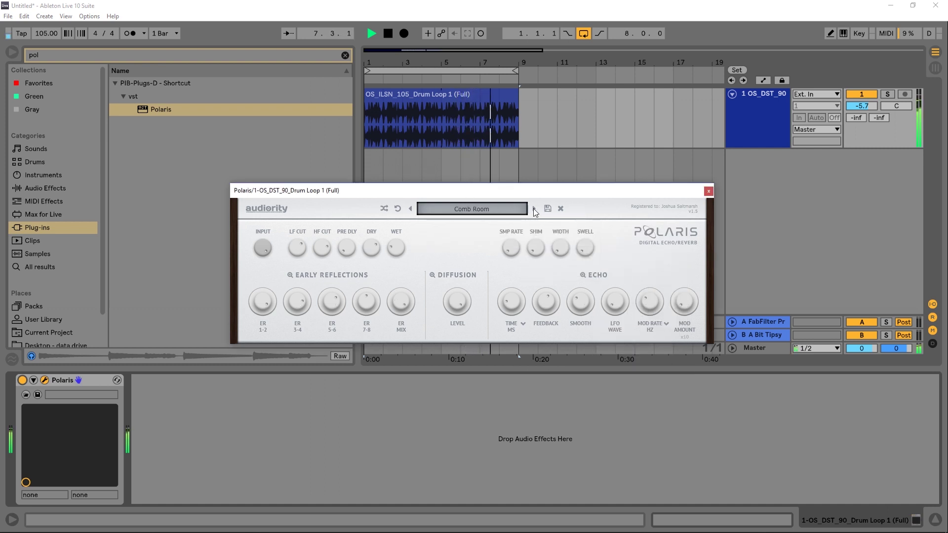
left_click(534, 209)
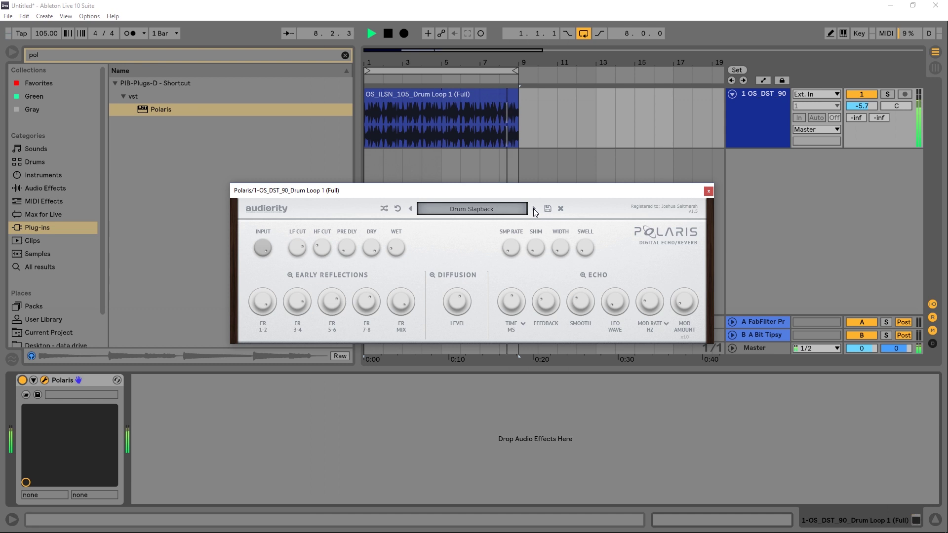
left_click(533, 208)
left_click(533, 208)
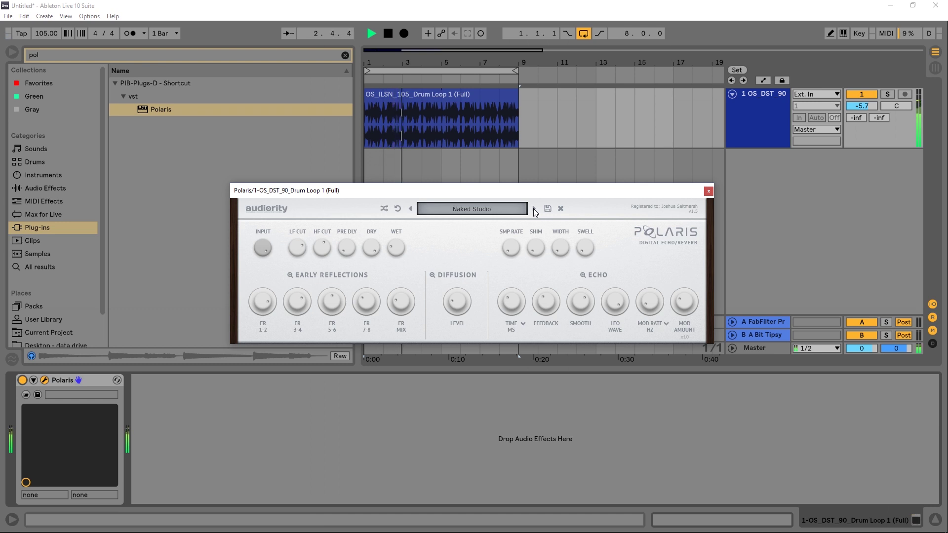
left_click(533, 209)
Close the preset list without choosing and step on to Slappy Doubler
left_click(493, 209)
mouse_move(492, 221)
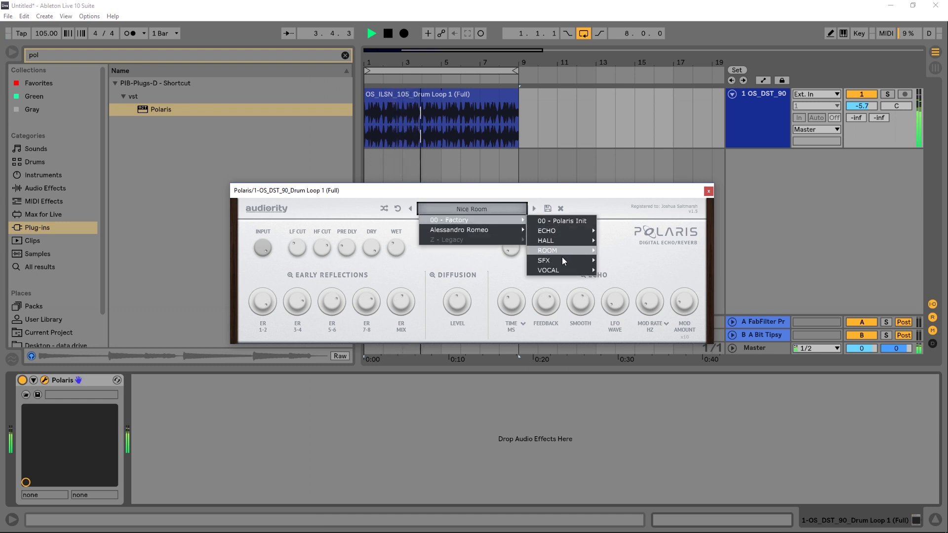
left_click(620, 257)
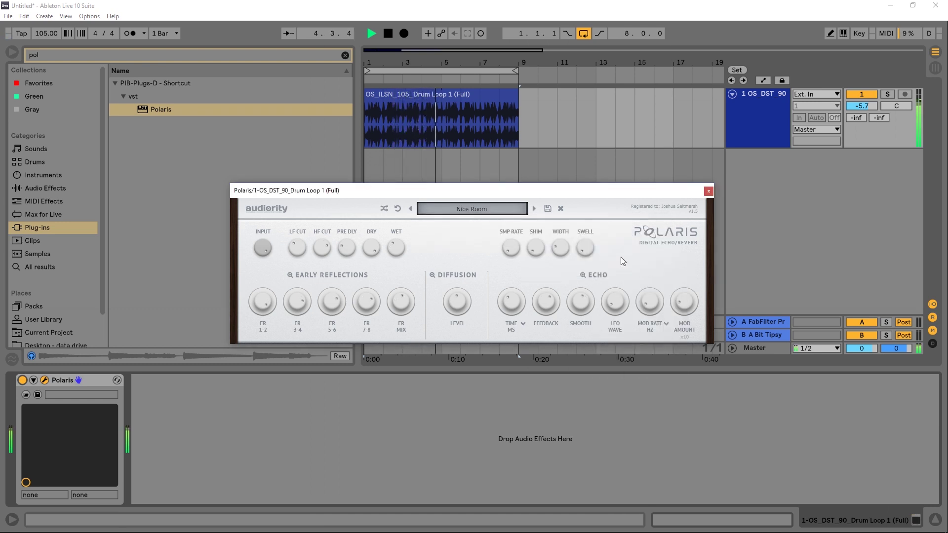
left_click(533, 208)
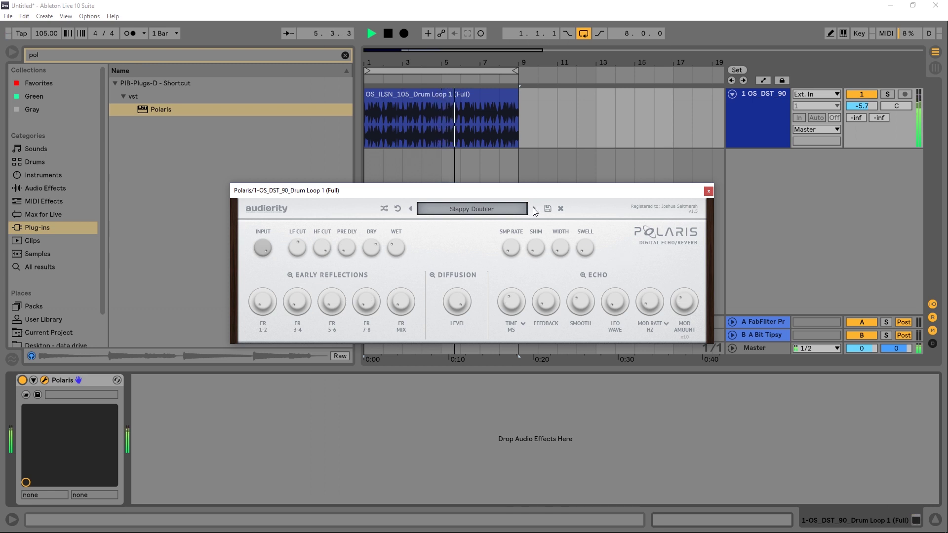
Load the Airy Strum echo preset and step through Bright Ambient Guitar, Chorused Repetitions to Diffused Eights
left_click(504, 208)
mouse_move(502, 220)
mouse_move(555, 232)
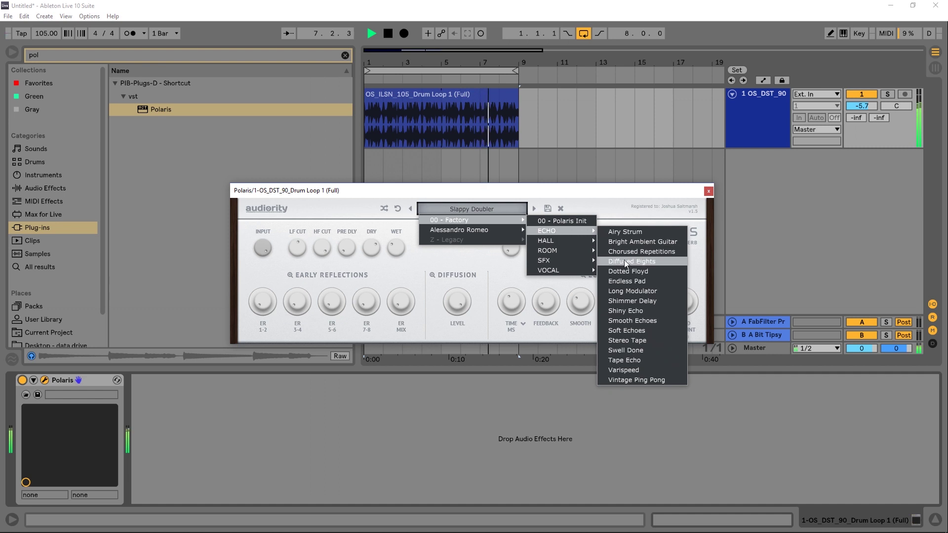
left_click(623, 231)
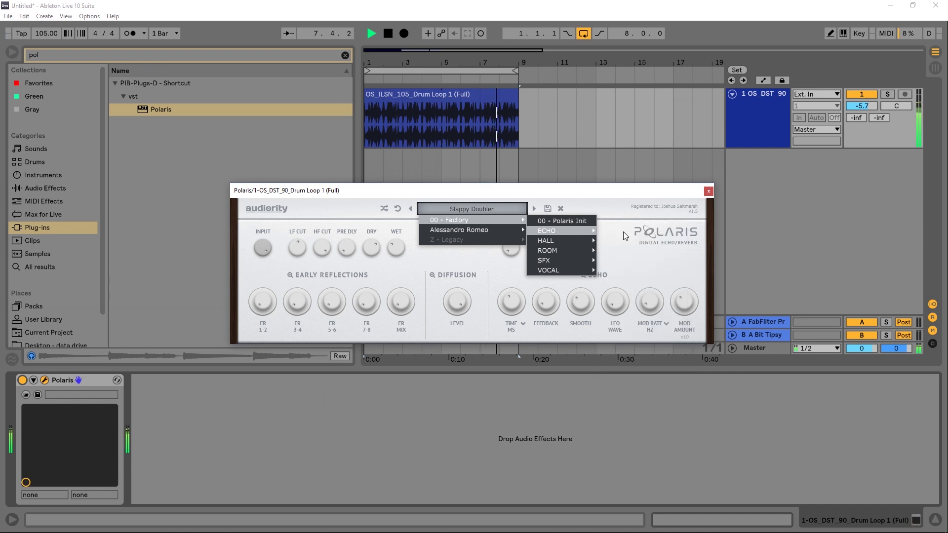
left_click(534, 209)
left_click(534, 208)
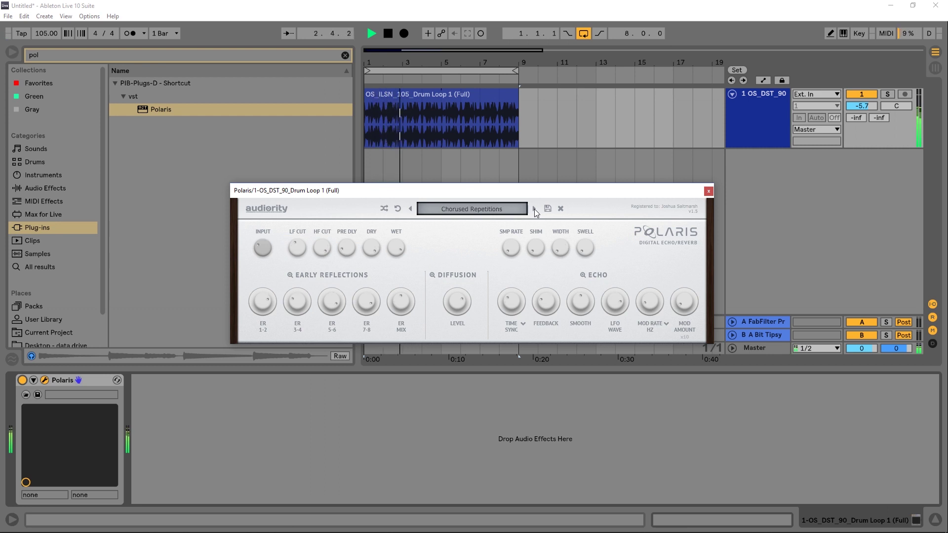
left_click(534, 209)
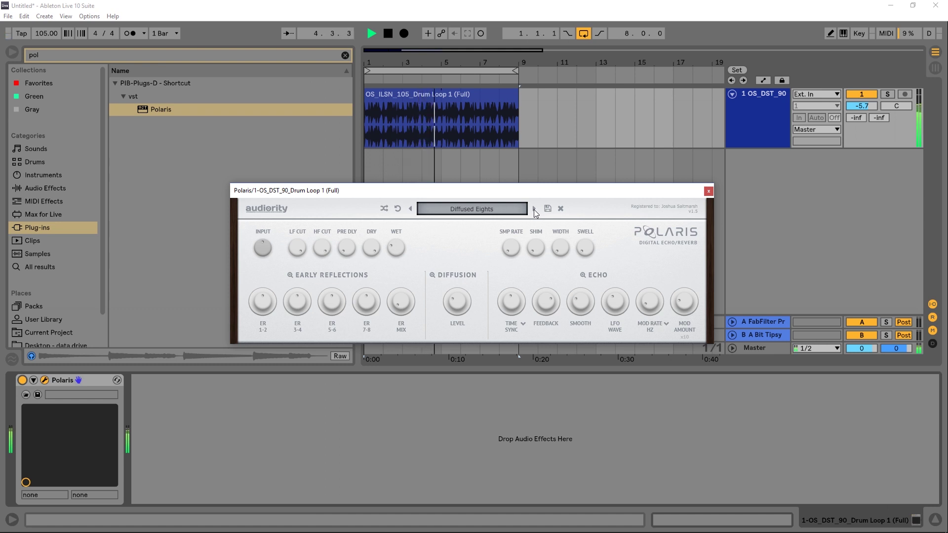
Stop the drum loop and nudge Polaris's HF CUT knob slightly
key("space")
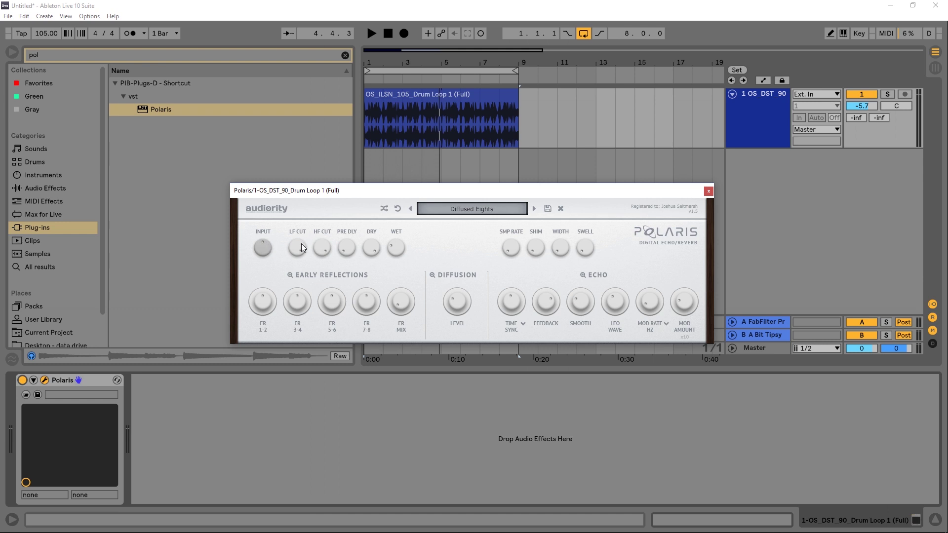
left_click_drag(318, 246, 321, 246)
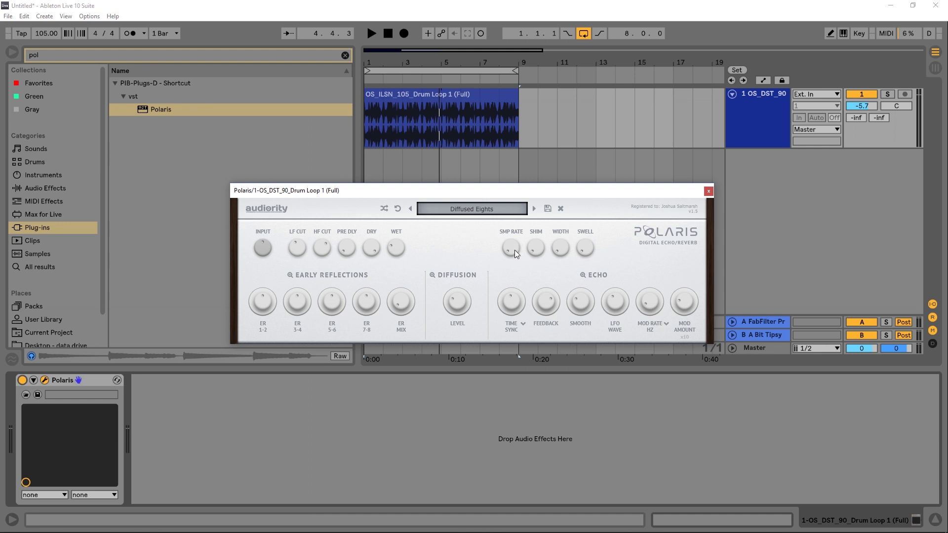
Play the loop while sweeping shimmer down to 0 % and back up to 92 %
key("space")
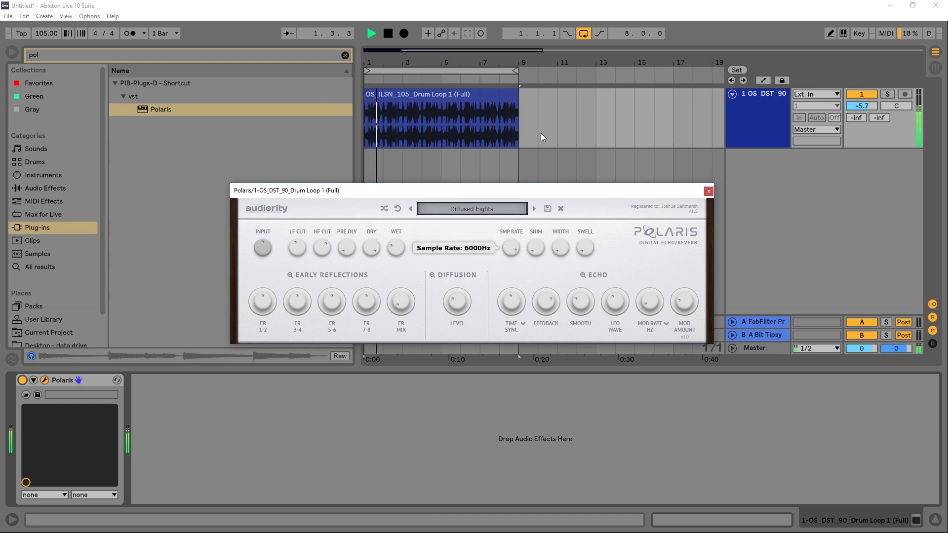
mouse_move(537, 247)
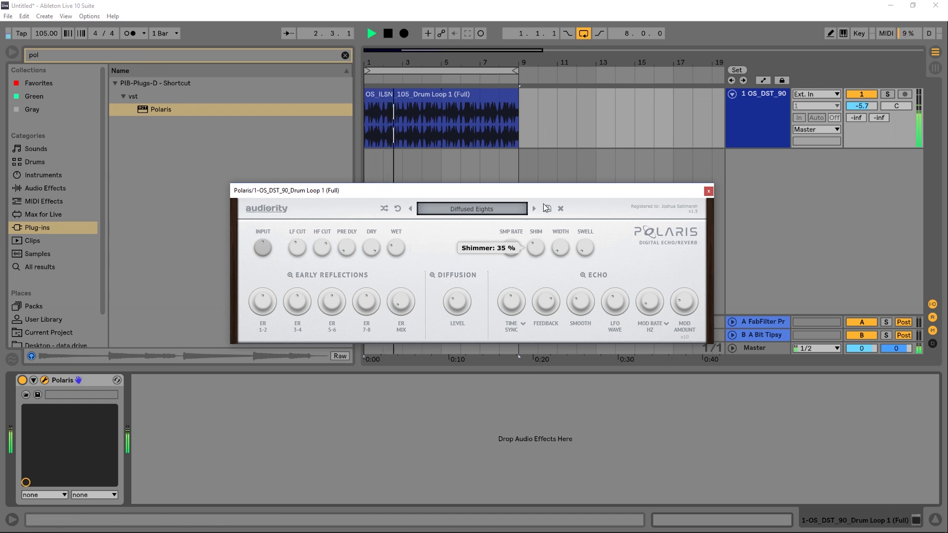
mouse_move(508, 261)
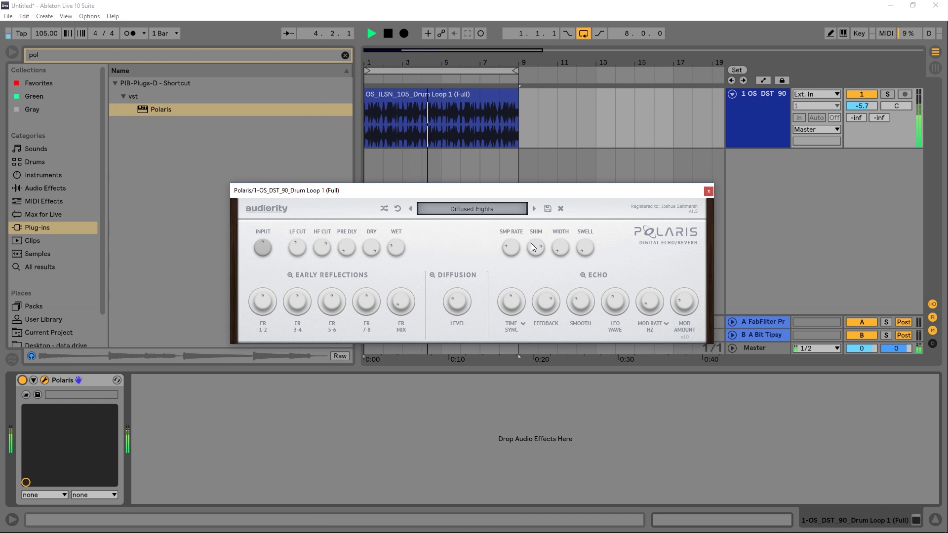
left_click_drag(533, 247, 528, 349)
left_click_drag(537, 251, 543, 274)
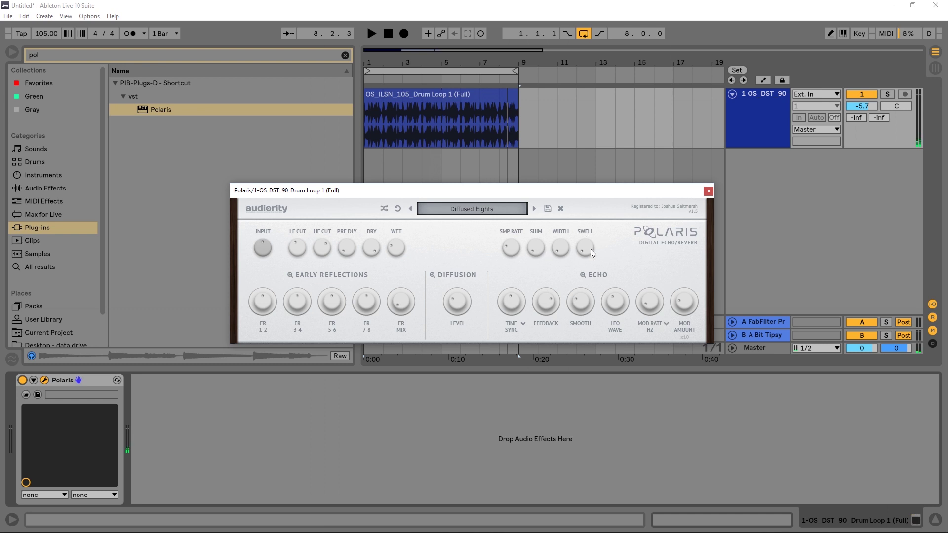
Restart playback, nudge swell, set shimmer about 37 %, sample rate 12000Hz, diffusion 55 %
key("space")
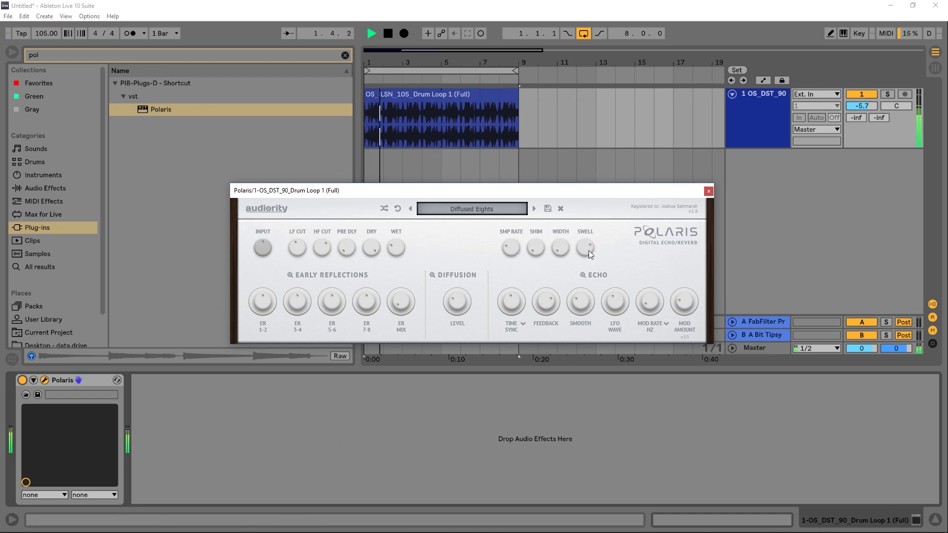
left_click_drag(589, 250, 600, 203)
left_click_drag(541, 253, 563, 190)
left_click_drag(514, 248, 520, 205)
left_click_drag(469, 303, 446, 256)
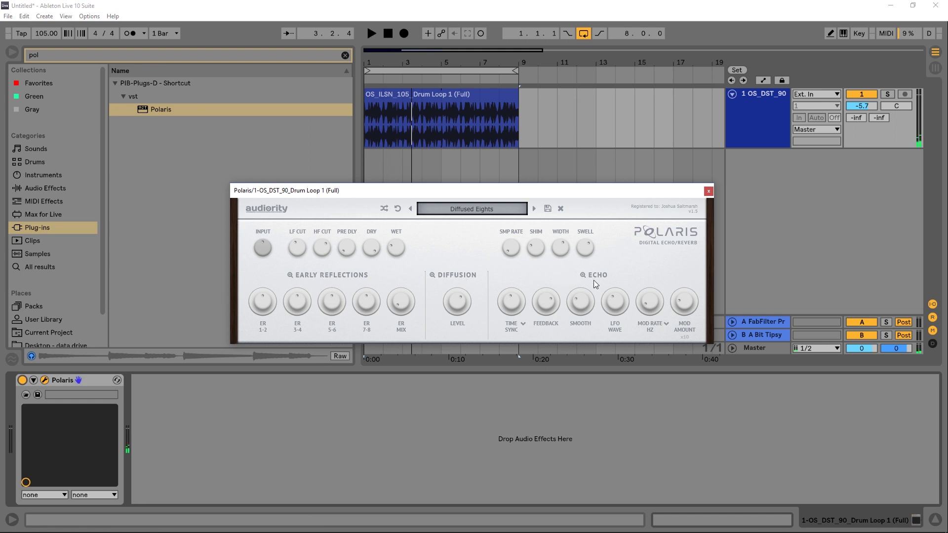
On the Early Reflections page set ER 3 time 84.1ms, ER mix 9 %, ER 1-2 49 %, and play
left_click(291, 275)
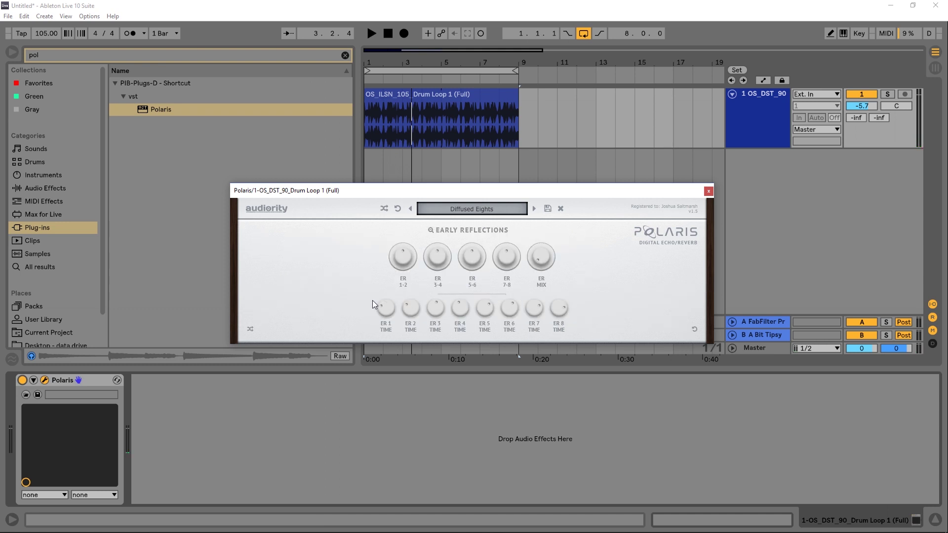
left_click_drag(435, 308, 443, 328)
mouse_move(549, 242)
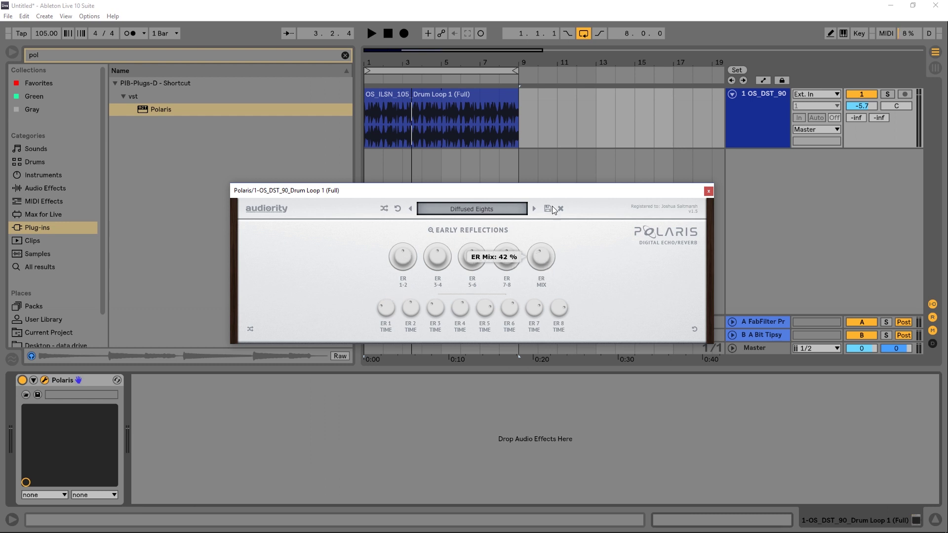
left_click_drag(552, 209, 400, 294)
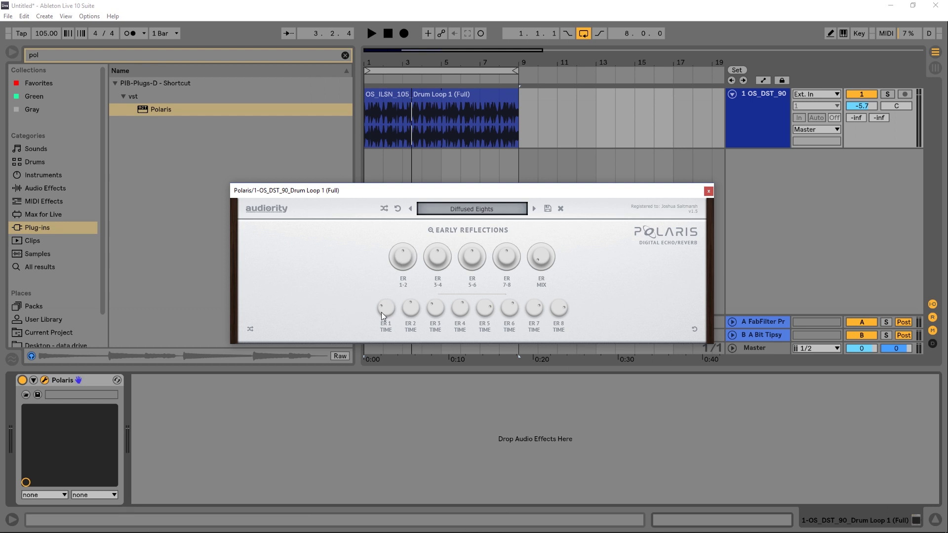
left_click_drag(410, 245, 402, 253)
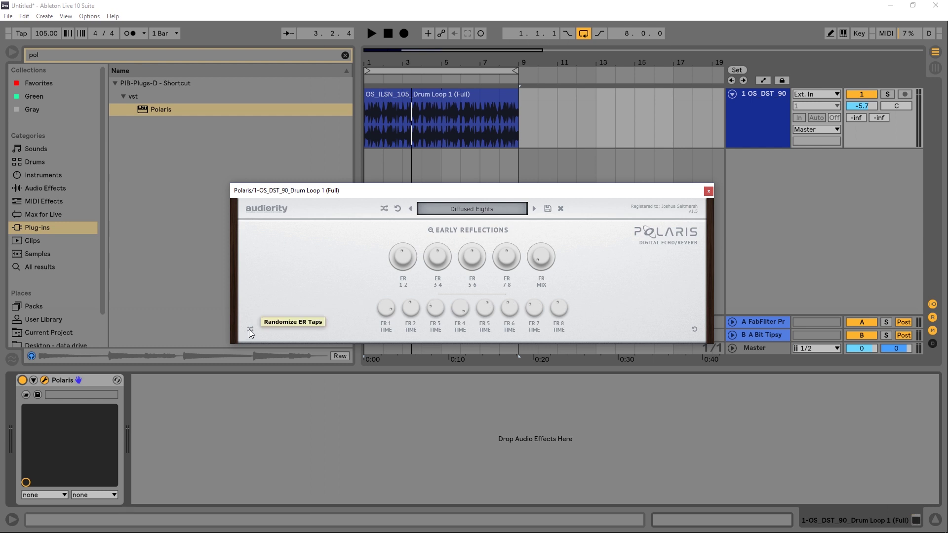
key("space")
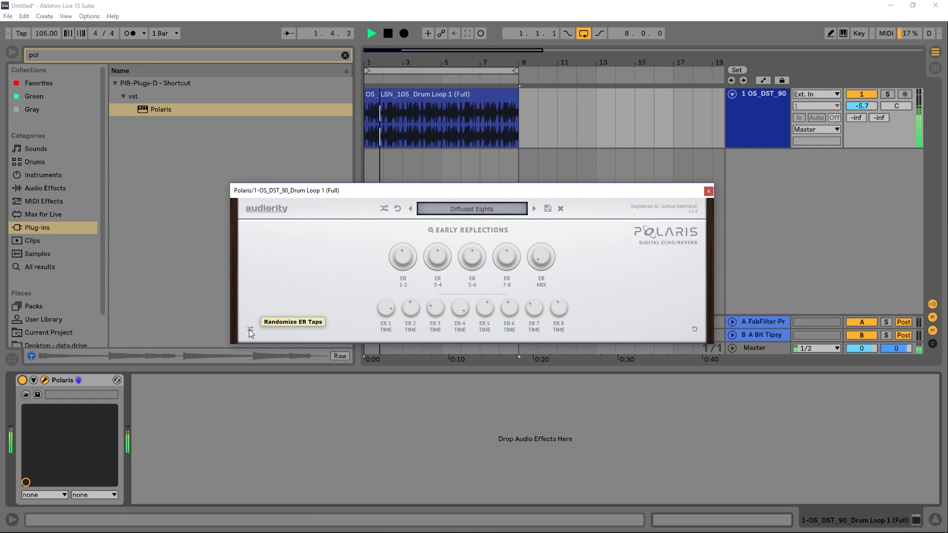
mouse_move(550, 240)
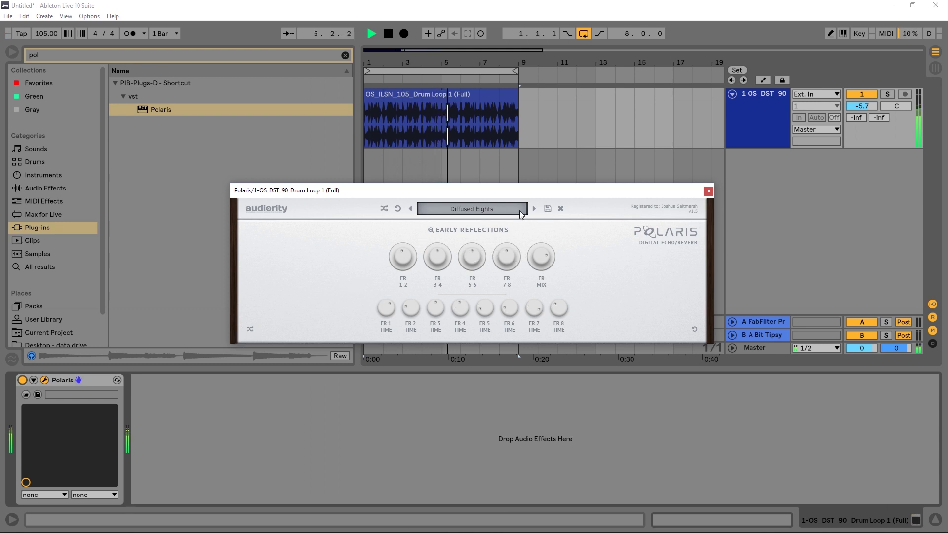
left_click(431, 231)
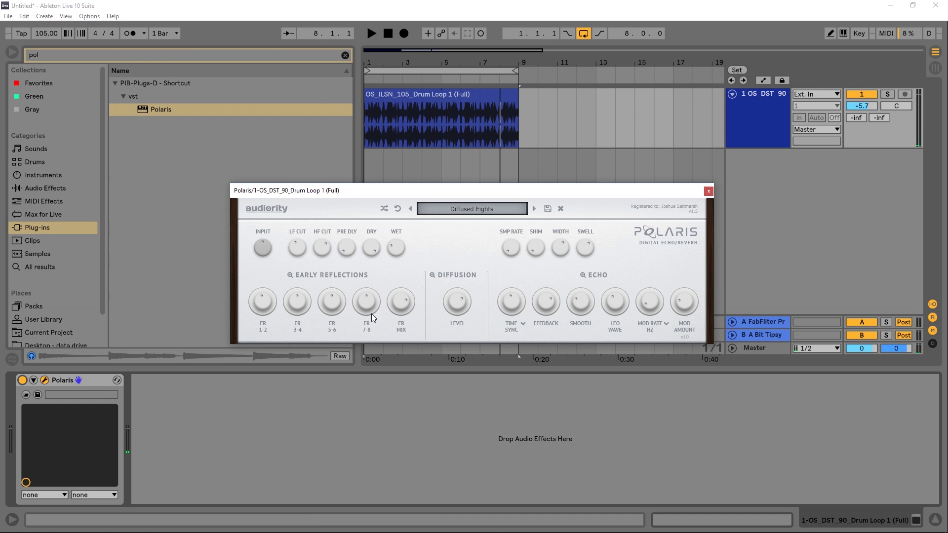
On the Diffusion page shorten Diff 1 time and randomize the sixteen tap times during playback
left_click(433, 275)
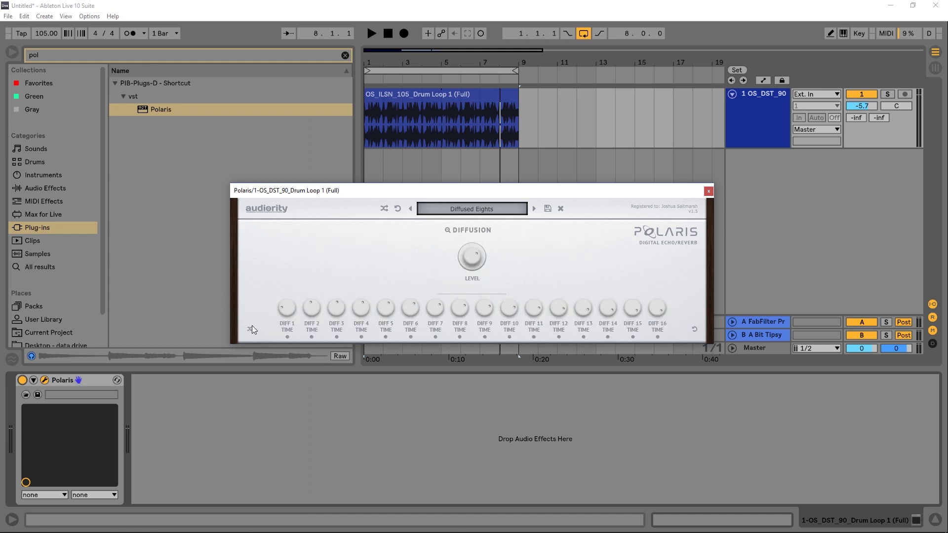
left_click_drag(280, 316, 253, 329)
mouse_move(358, 321)
key("space")
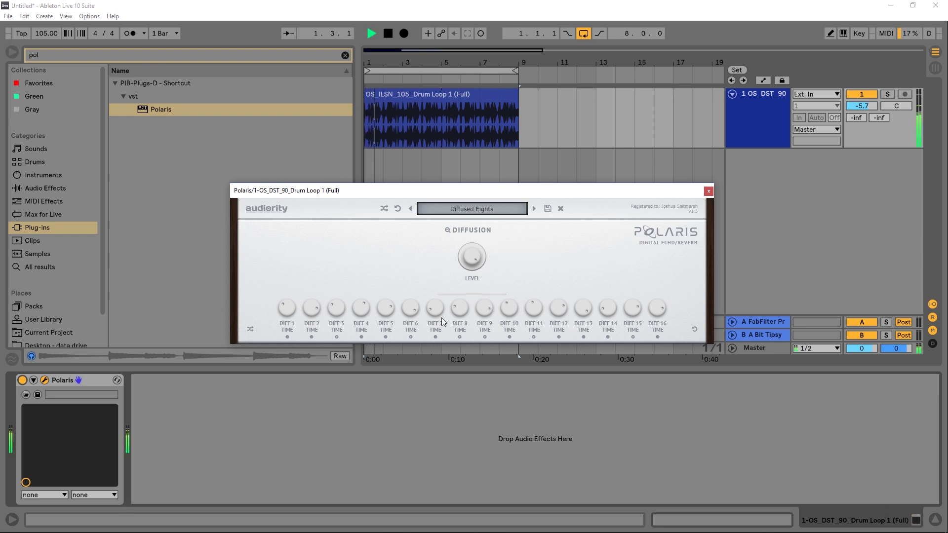
left_click(250, 329)
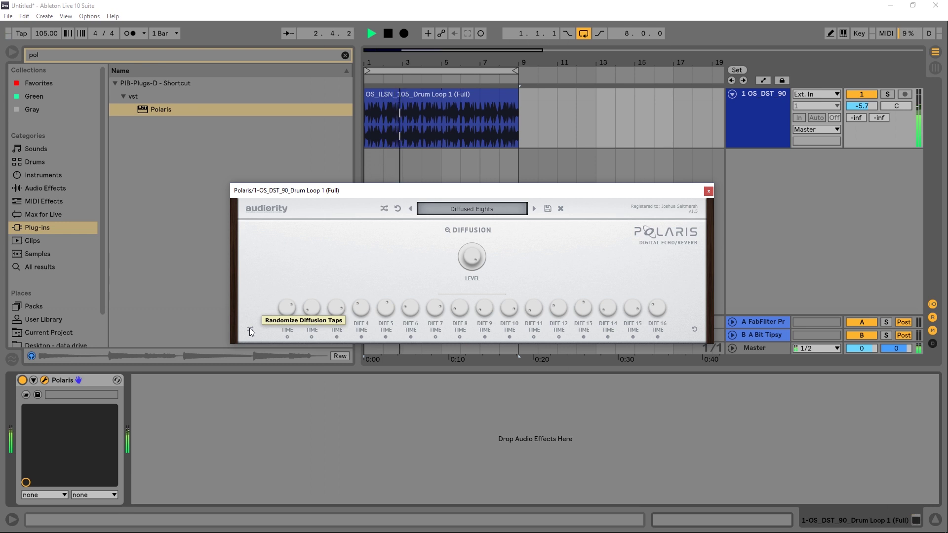
left_click(448, 230)
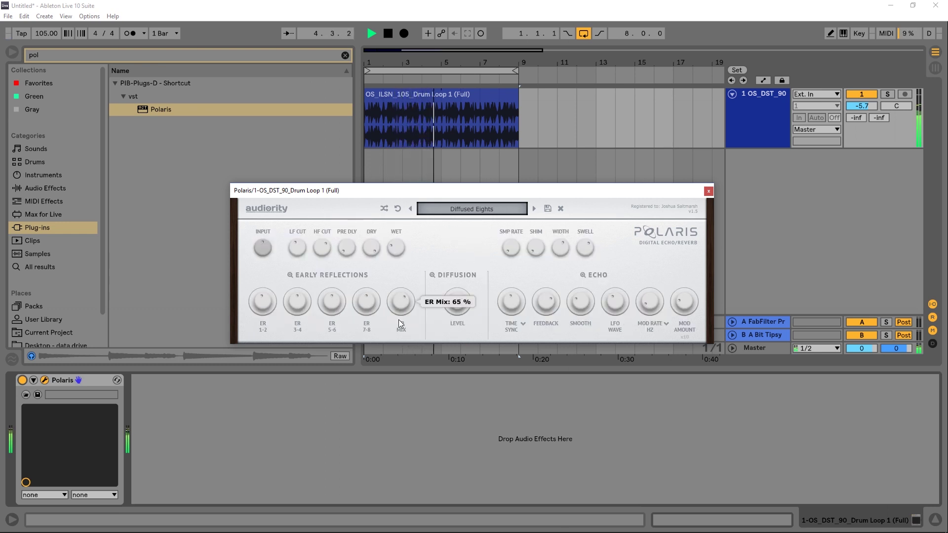
Turn the early-reflection mix down to 0 % and randomize the diffusion taps again
left_click_drag(401, 303, 396, 398)
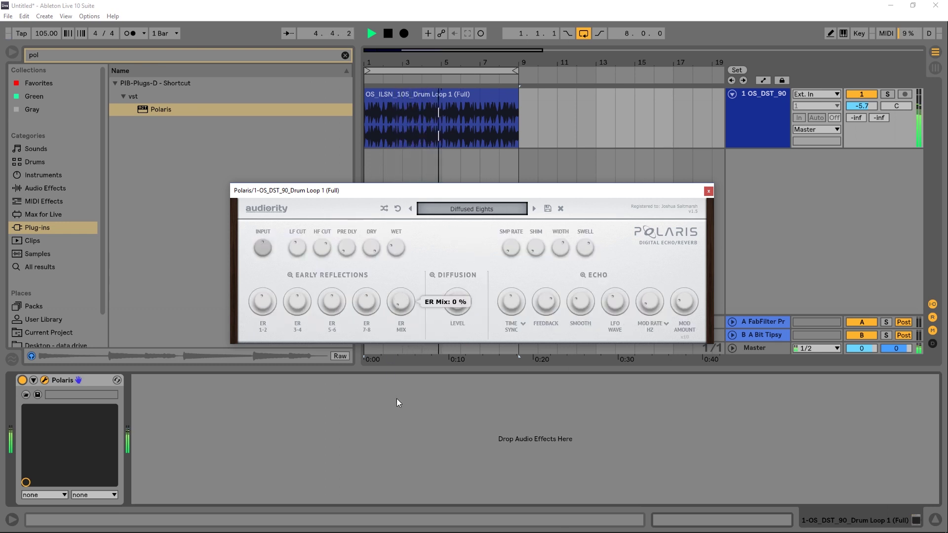
left_click(432, 275)
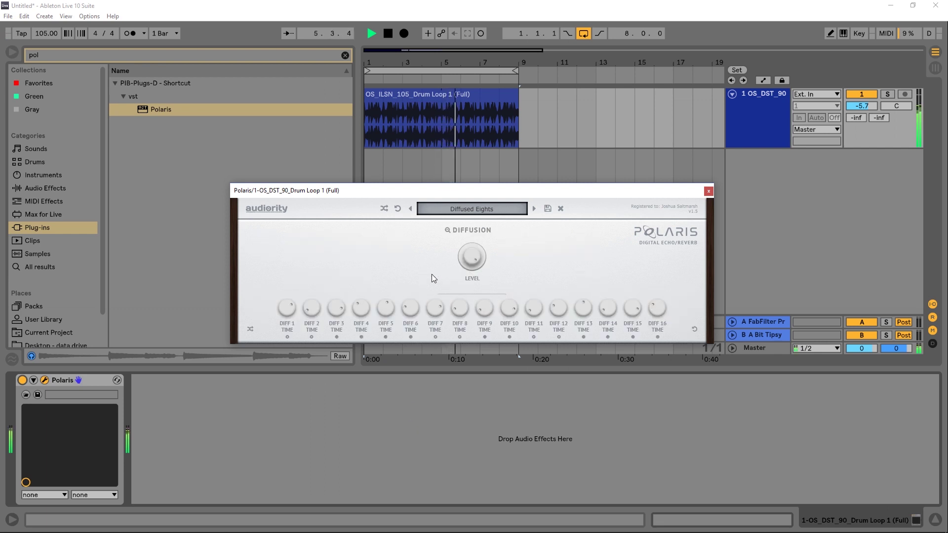
left_click(249, 329)
left_click(448, 230)
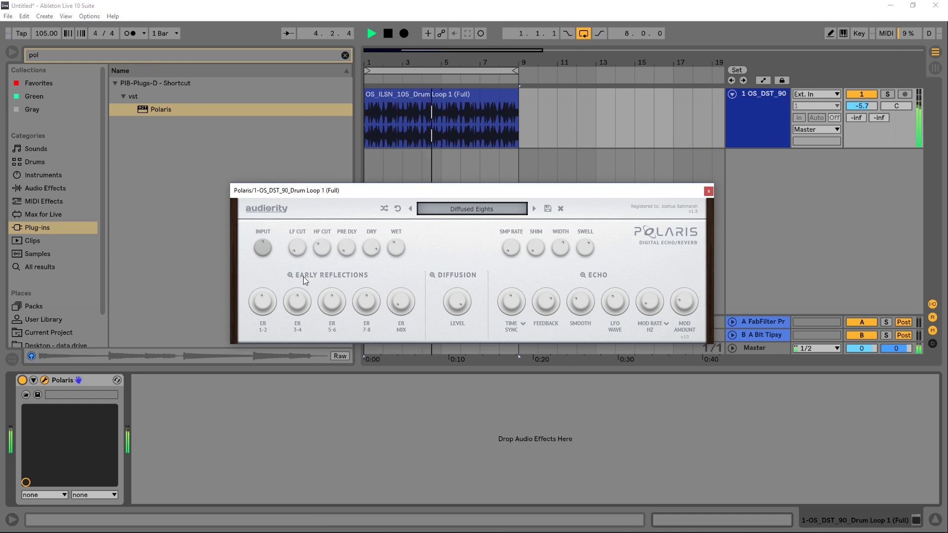
Set LF cut -10 dB, HF cut -9.70 dB, tweak synced echo time, dry 31 %, narrower width
mouse_move(325, 245)
mouse_move(401, 235)
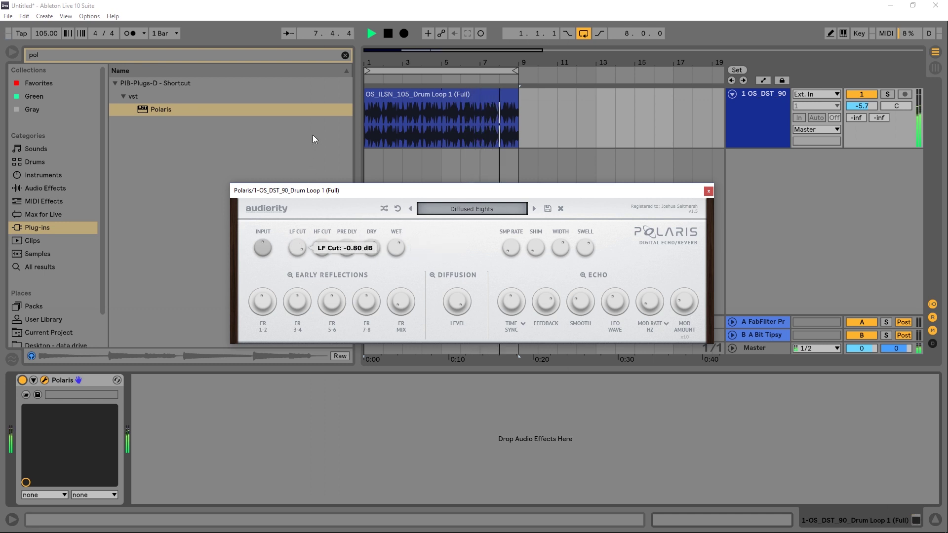
left_click_drag(297, 247, 291, 259)
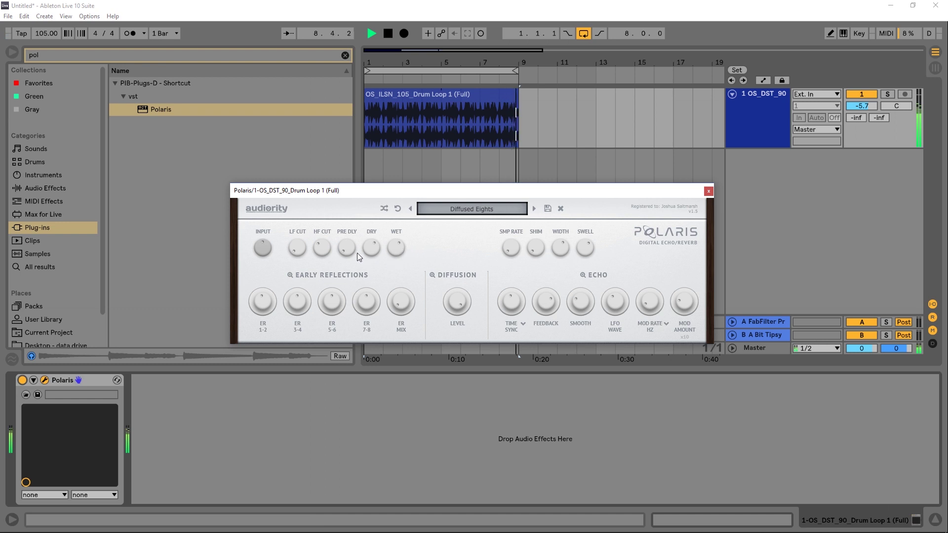
left_click_drag(314, 265, 324, 271)
mouse_move(517, 306)
left_mouse_down()
mouse_move(517, 269)
mouse_move(515, 309)
mouse_move(511, 292)
mouse_move(513, 302)
left_mouse_up()
left_click_drag(371, 249, 380, 260)
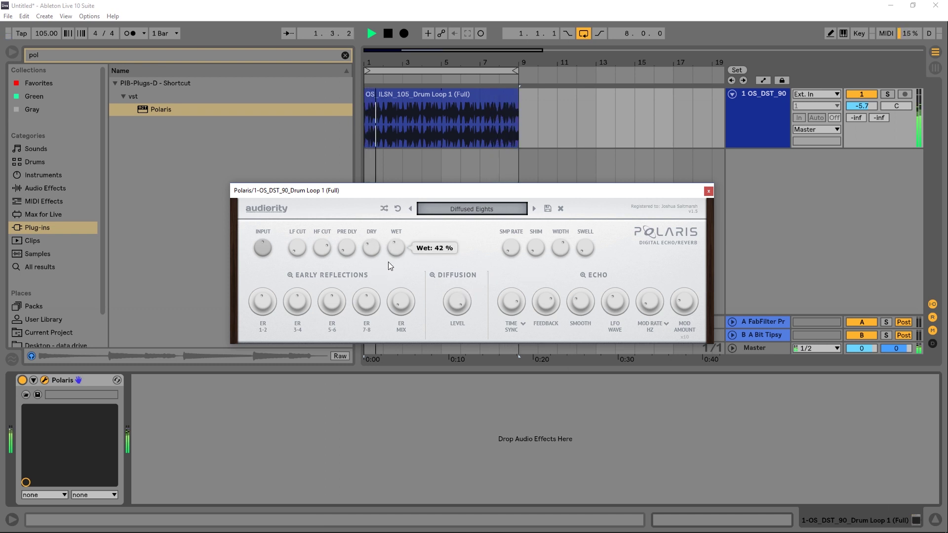
left_click_drag(557, 252, 552, 284)
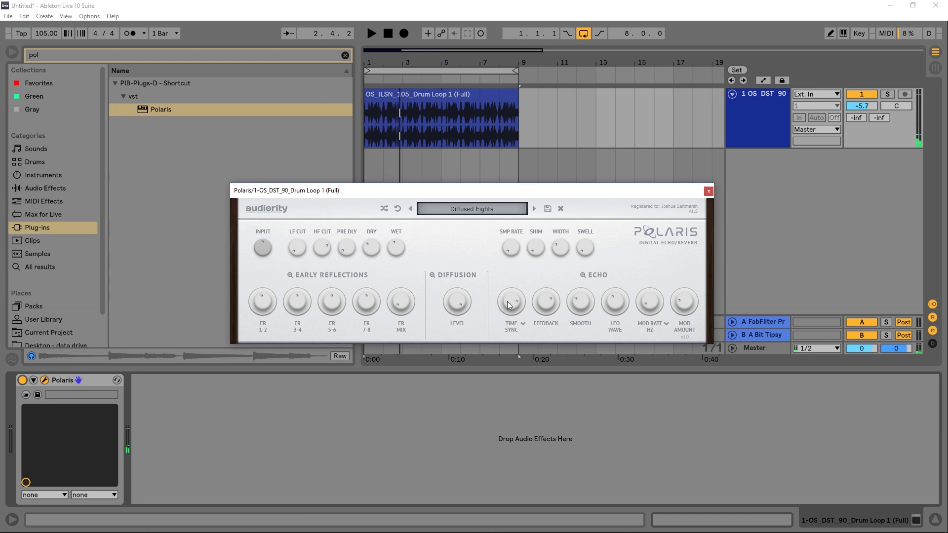
Switch the echo time to Long mode, lengthen it to about 1767 ms, and audition it
left_click(522, 324)
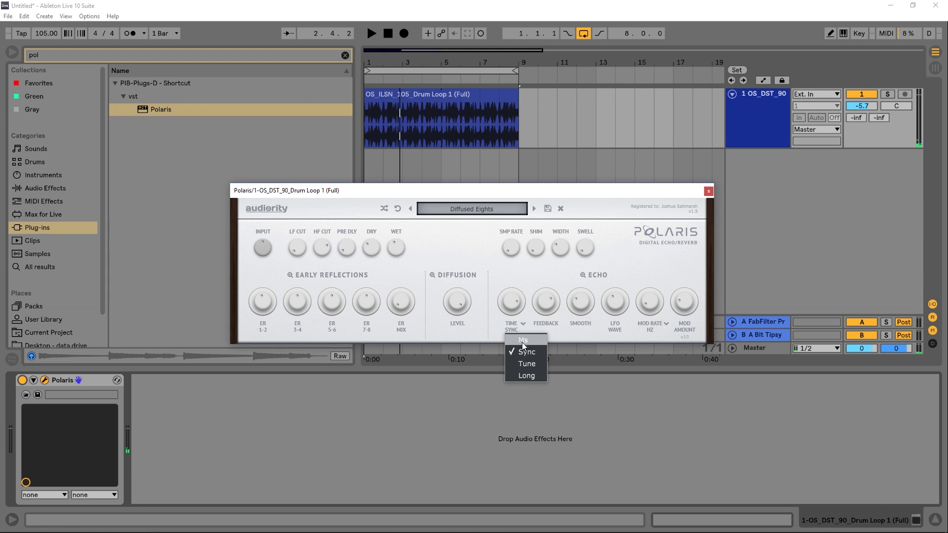
left_click(521, 376)
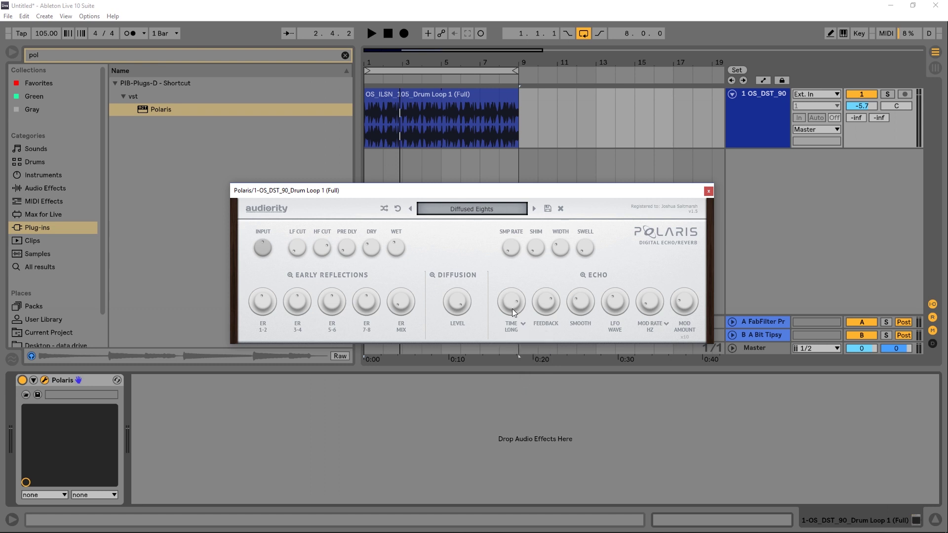
left_click_drag(512, 310, 528, 260)
key("space")
mouse_move(511, 303)
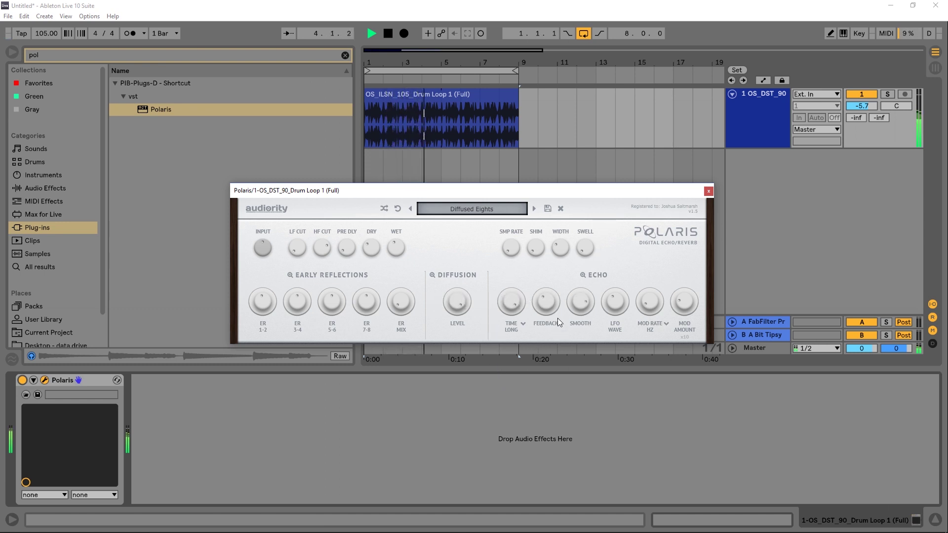
key("space")
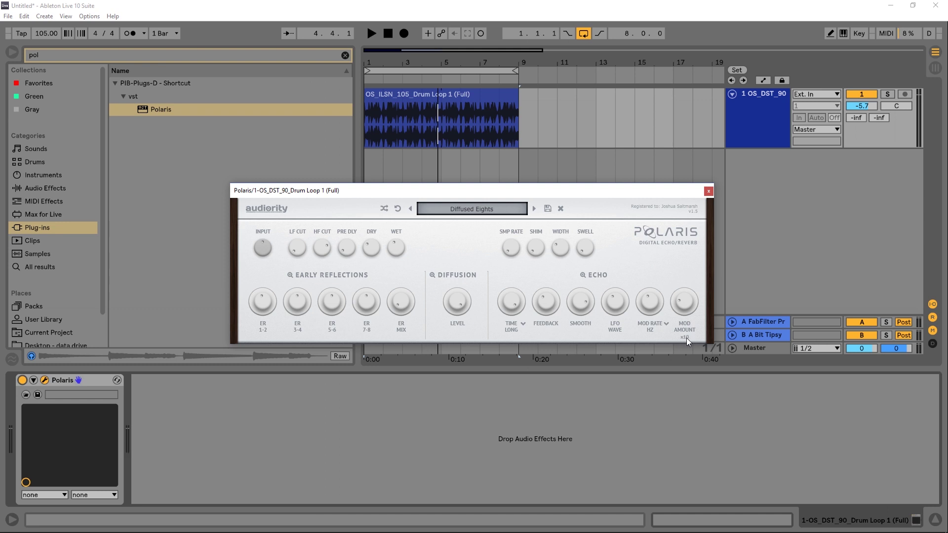
On the Echo detail page, lower the EQ low gain and set mid gain to 7.20 dB during playback
left_click(582, 275)
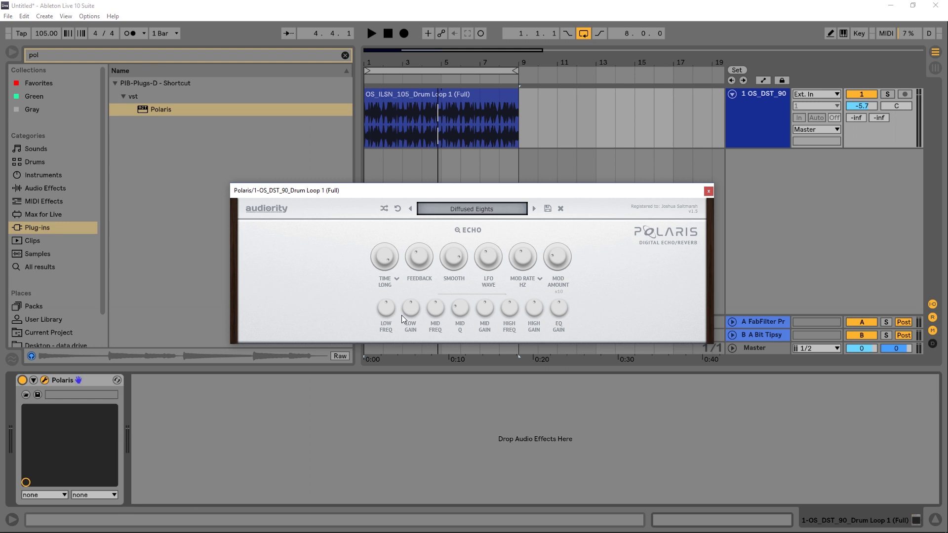
key("space")
left_click_drag(409, 314, 423, 408)
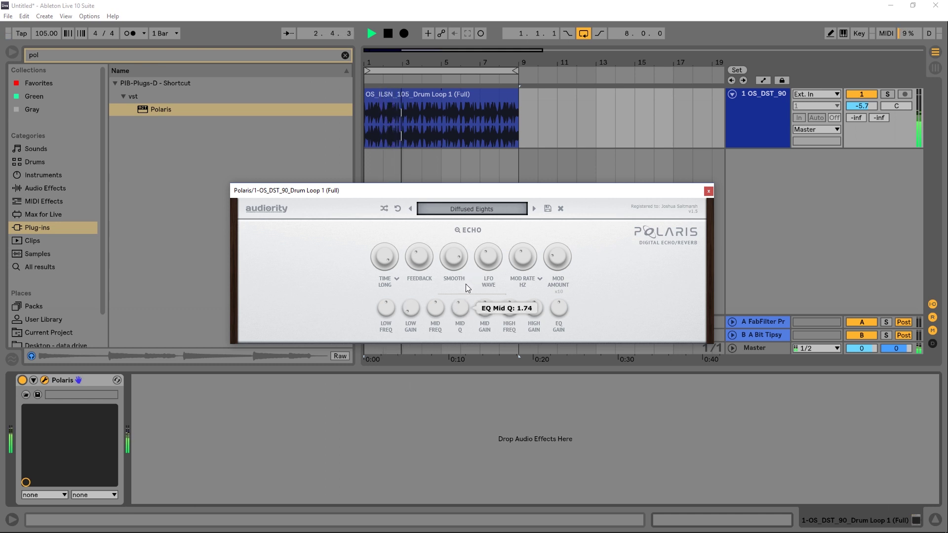
left_click_drag(492, 327, 514, 310)
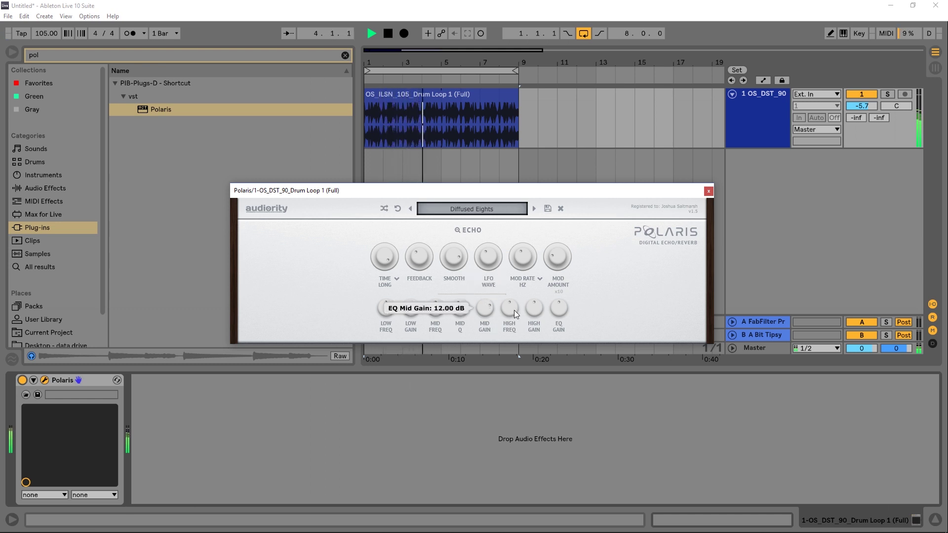
Step through Dotted Floyd, Endless Pad, Long Modulator and Shimmer Delay to the Shiny Echo preset
left_click(535, 208)
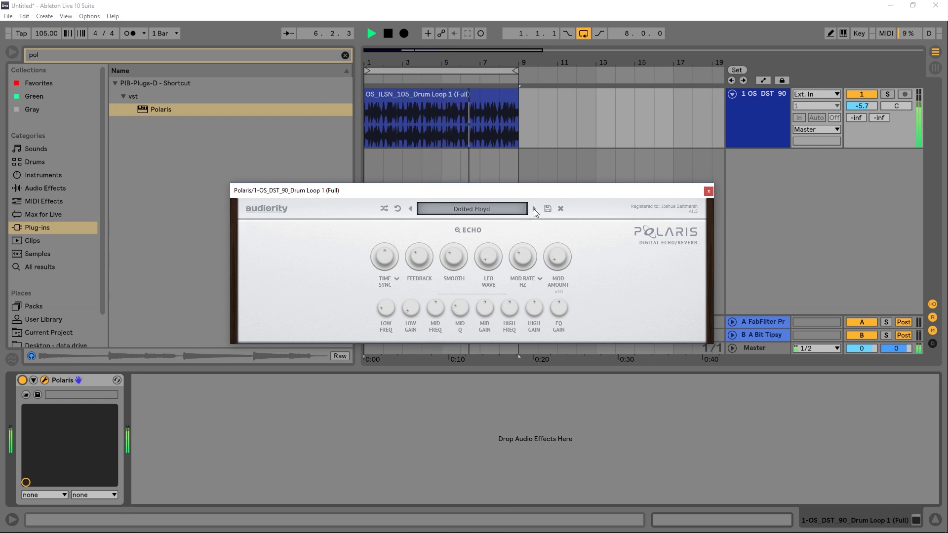
left_click(534, 209)
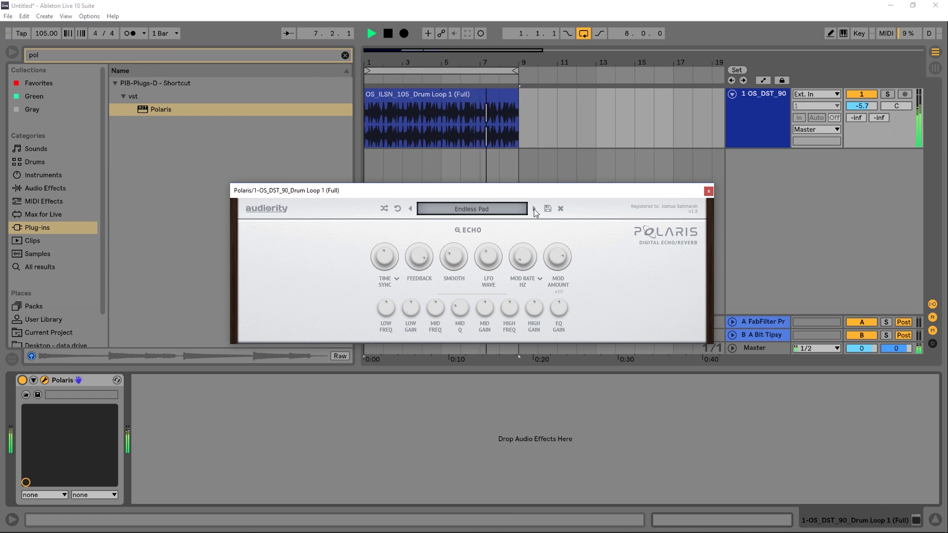
left_click(535, 209)
left_click(535, 209)
left_click(535, 209)
Set diffusion level and ER mix to 0 %, echo time to maximum, mod amount 71 %, pre-delay 27 ms
left_click(457, 229)
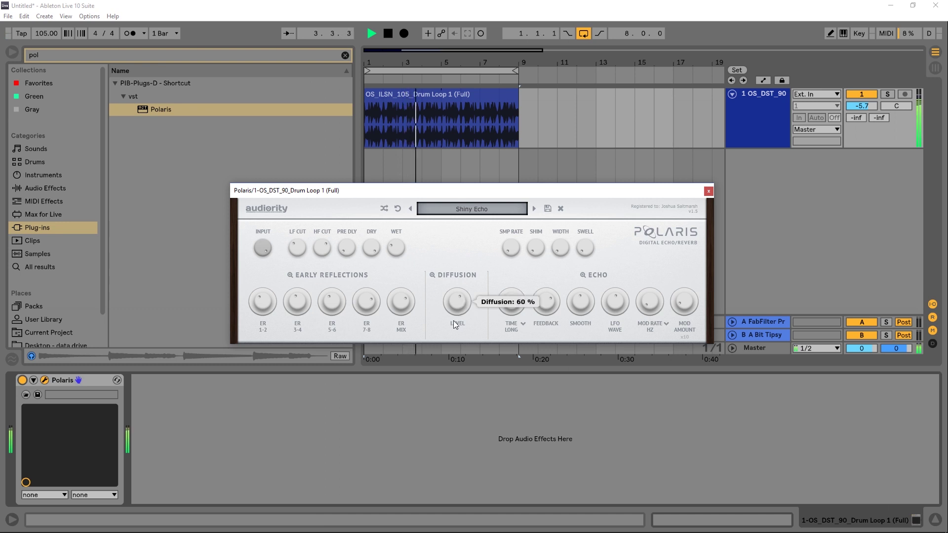
left_click_drag(456, 304, 442, 393)
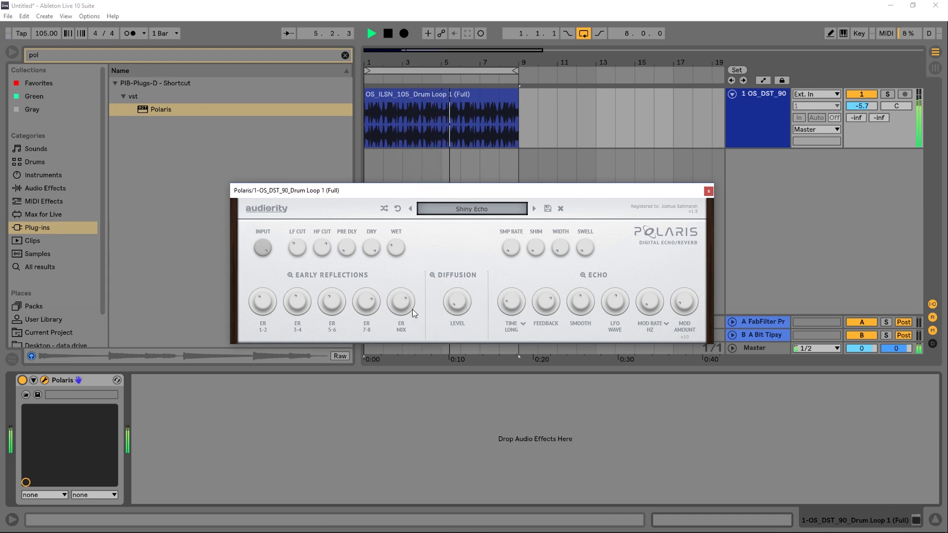
left_click_drag(410, 306, 409, 404)
left_click_drag(517, 300, 525, 248)
left_click_drag(687, 301, 653, 282)
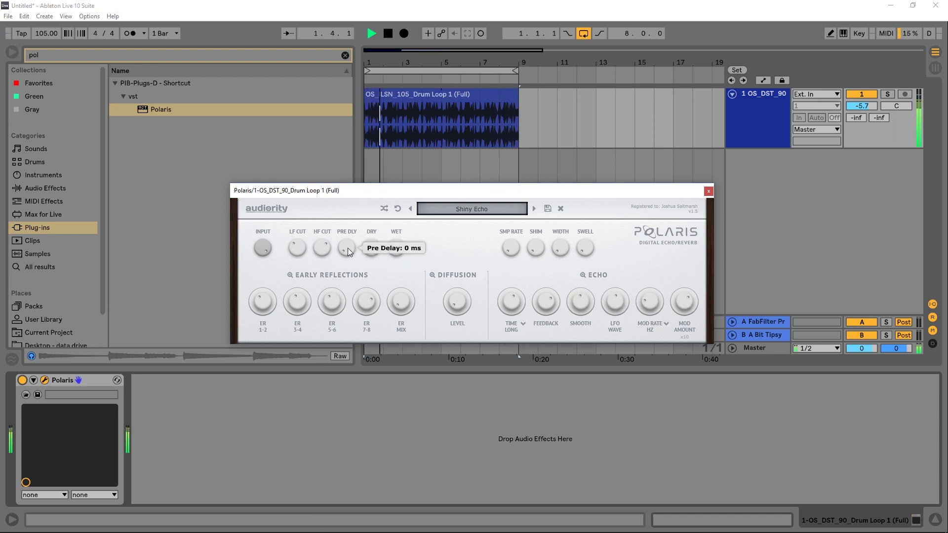
left_click_drag(347, 247, 349, 235)
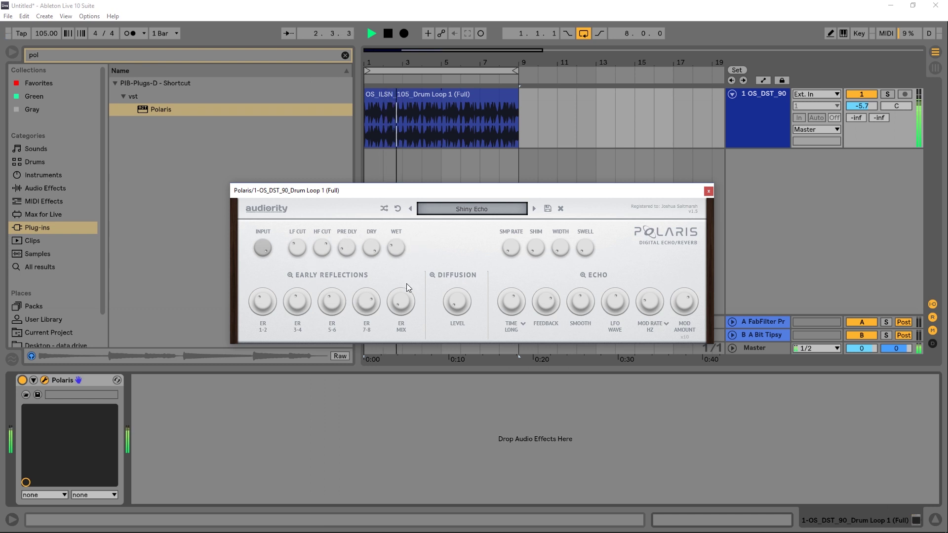
Advance Polaris to the Smooth Echoes preset, then stop the drum loop with Space
left_click(534, 208)
key("space")
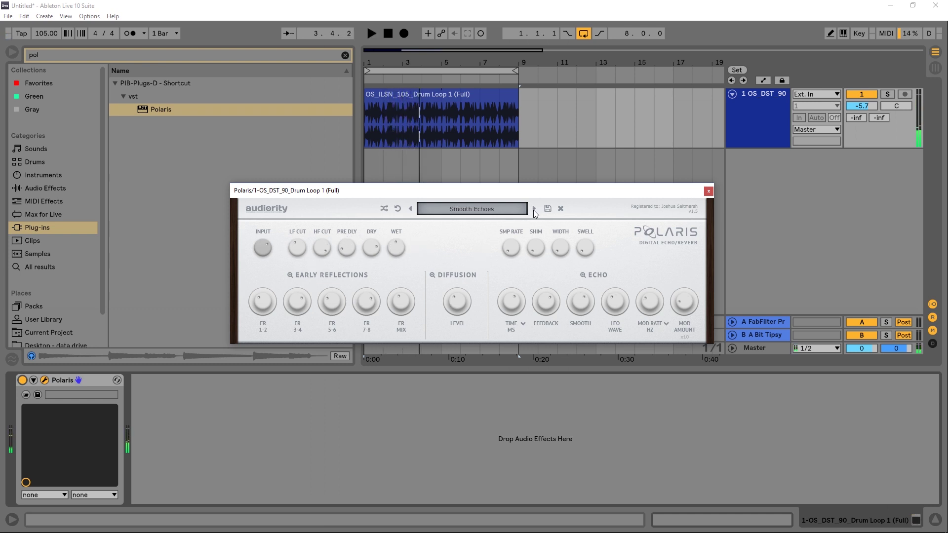